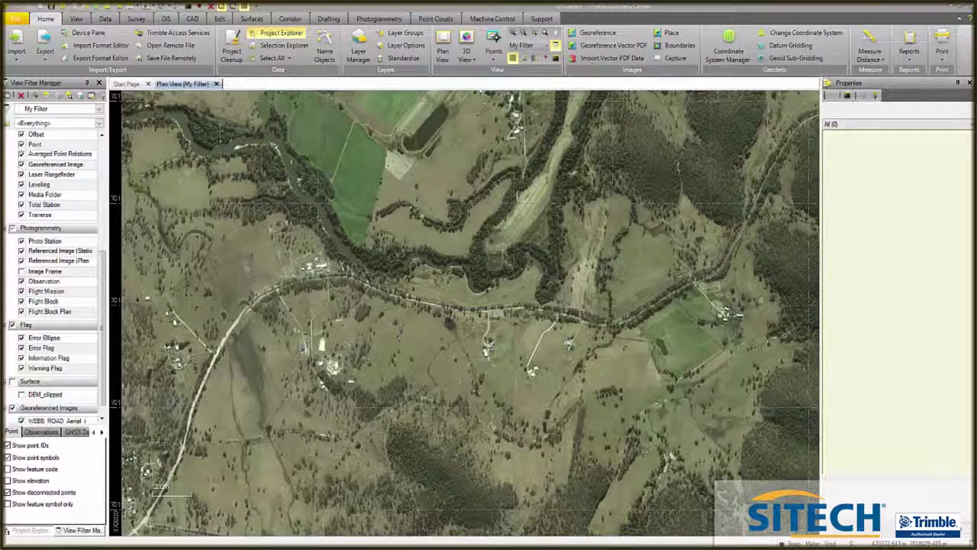
- Show the Registered_Parcels layer over the aerial image to view the parcel boundaries, and hide it again
scroll(134, 442, down, 1)
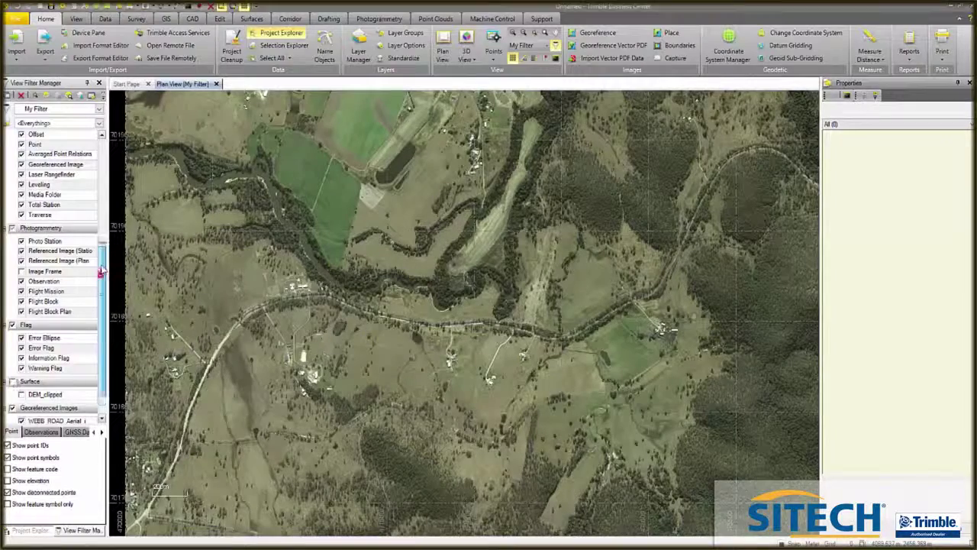
scroll(105, 282, up, 5)
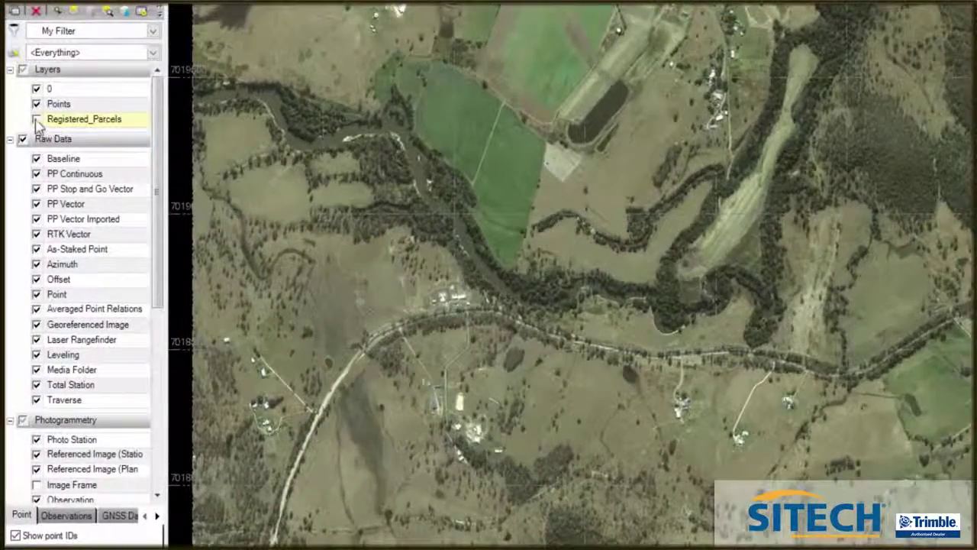
click(36, 119)
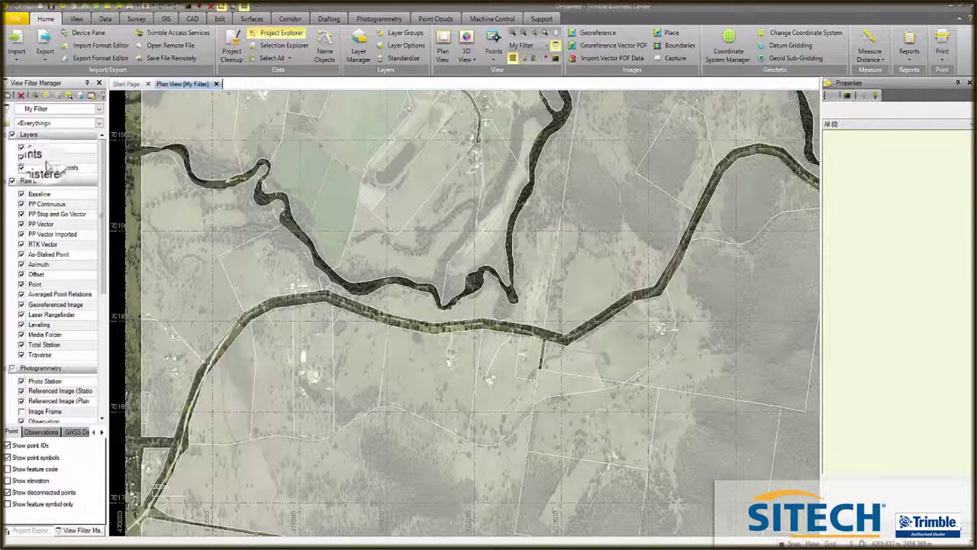
click(21, 168)
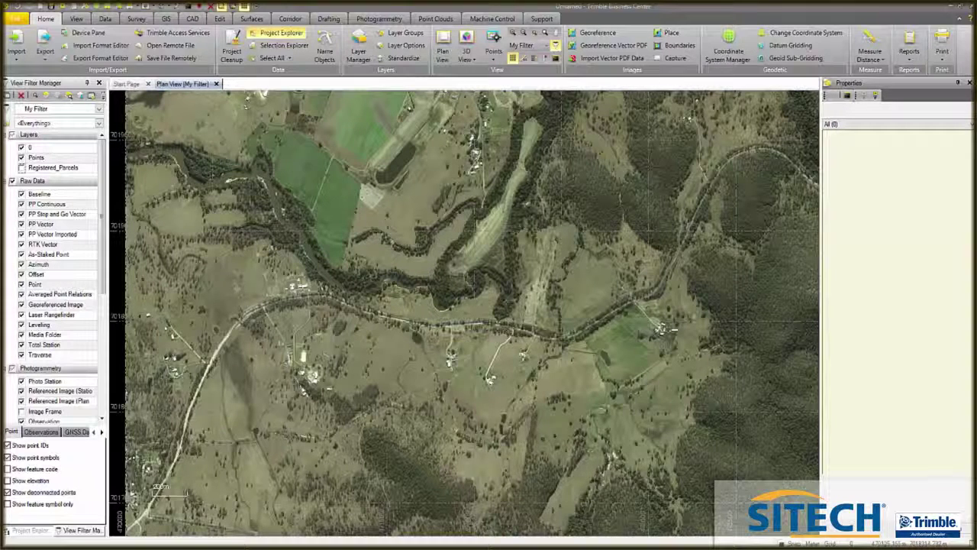
- Turn on the display of the DEM_clipped surface in the plan view
drag(101, 257, 101, 360)
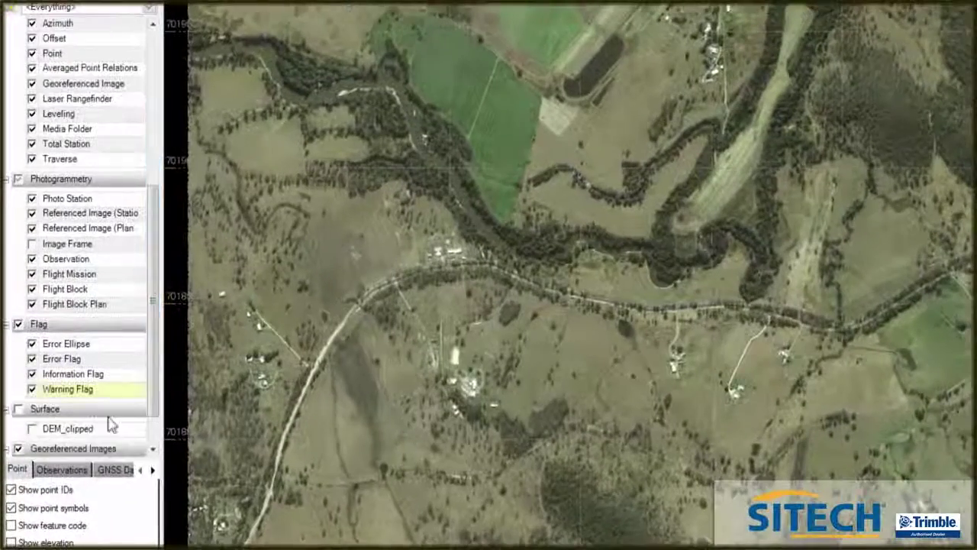
click(18, 408)
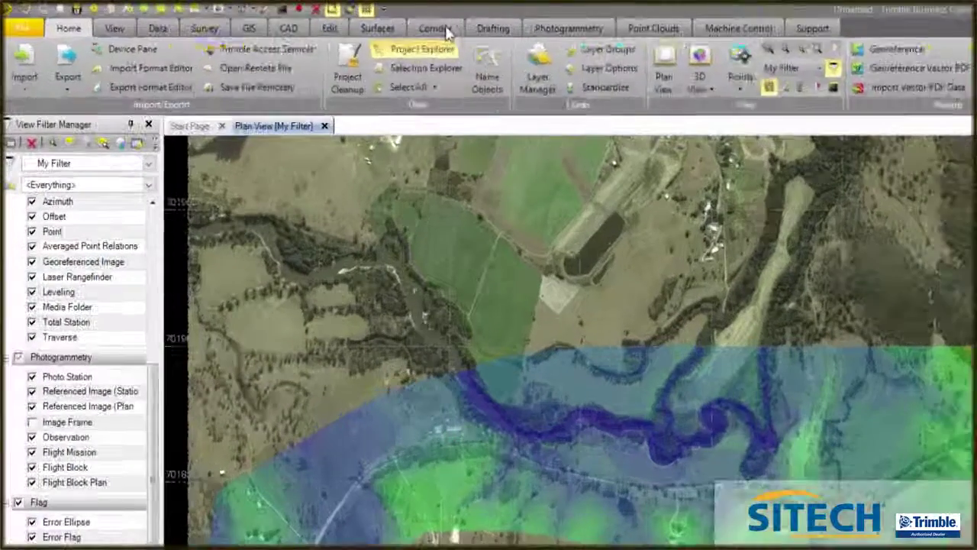
- Start a new alignment named New_Alignment and open the layer manager from its layer setting
click(446, 30)
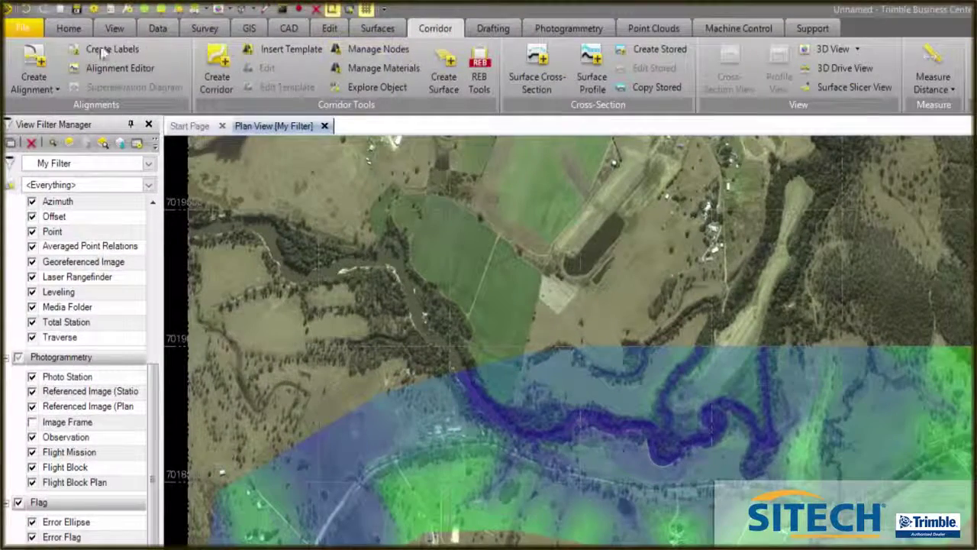
click(31, 59)
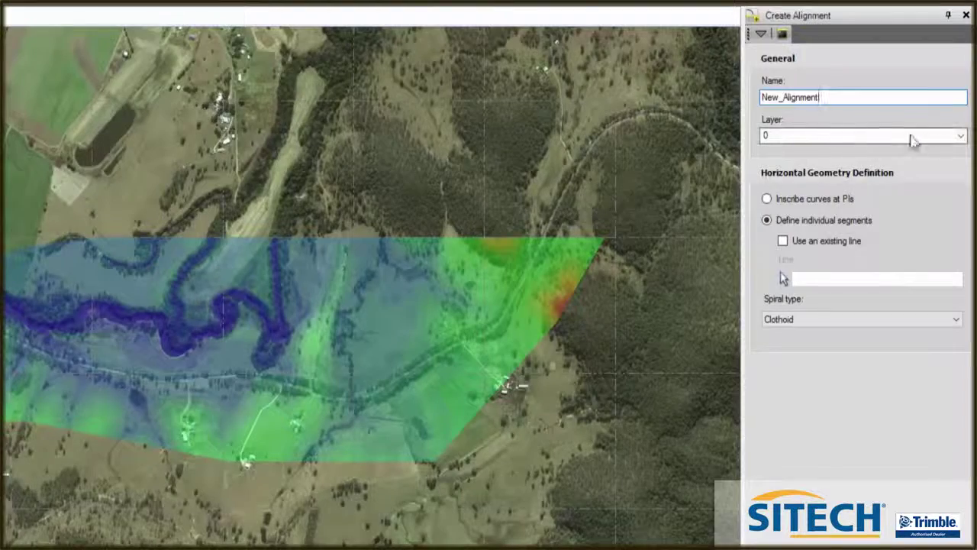
click(959, 138)
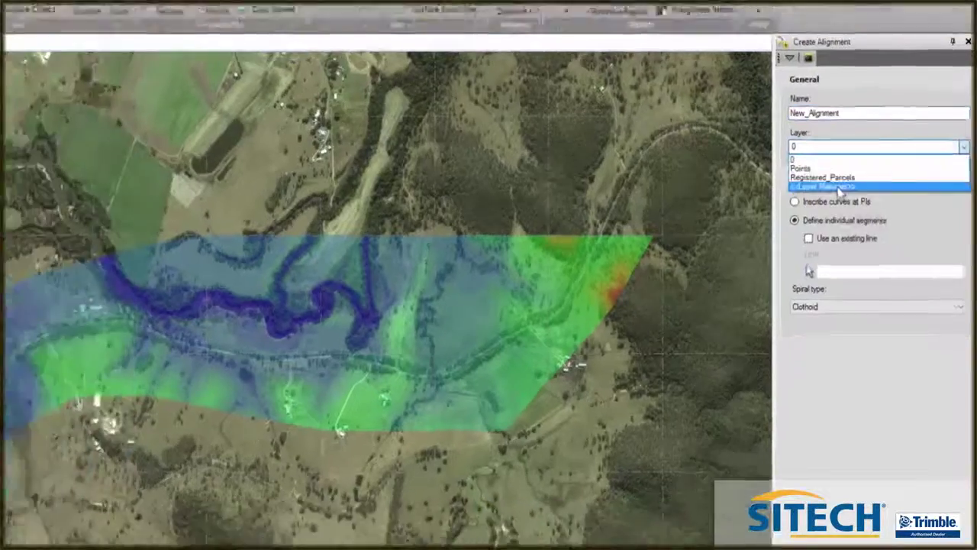
click(838, 188)
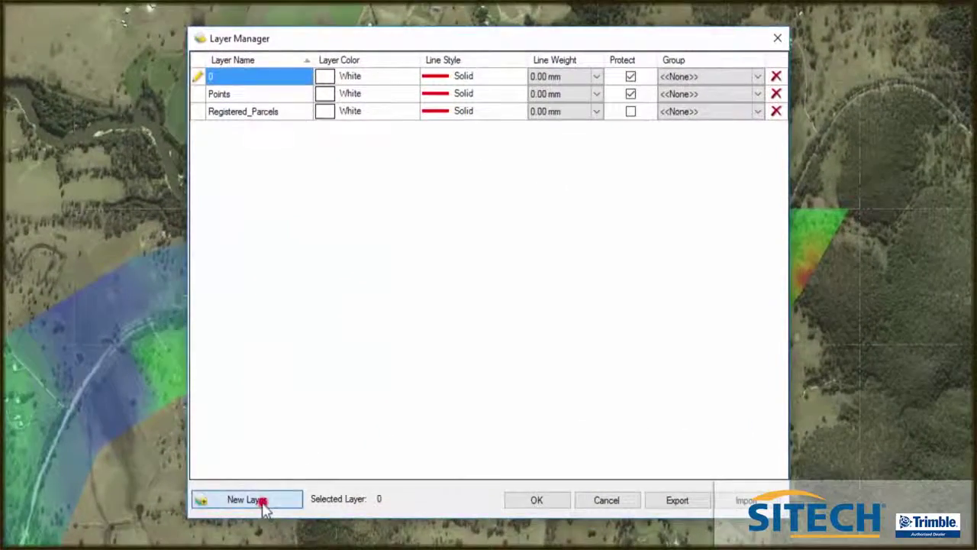
- Add two new layers named New_Alignment and Guide
click(260, 500)
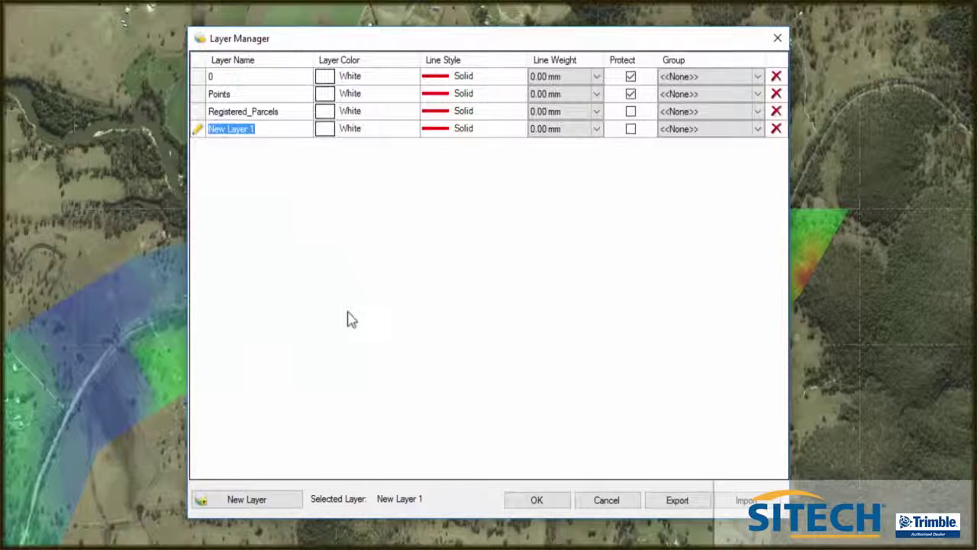
text(New_Alignment)
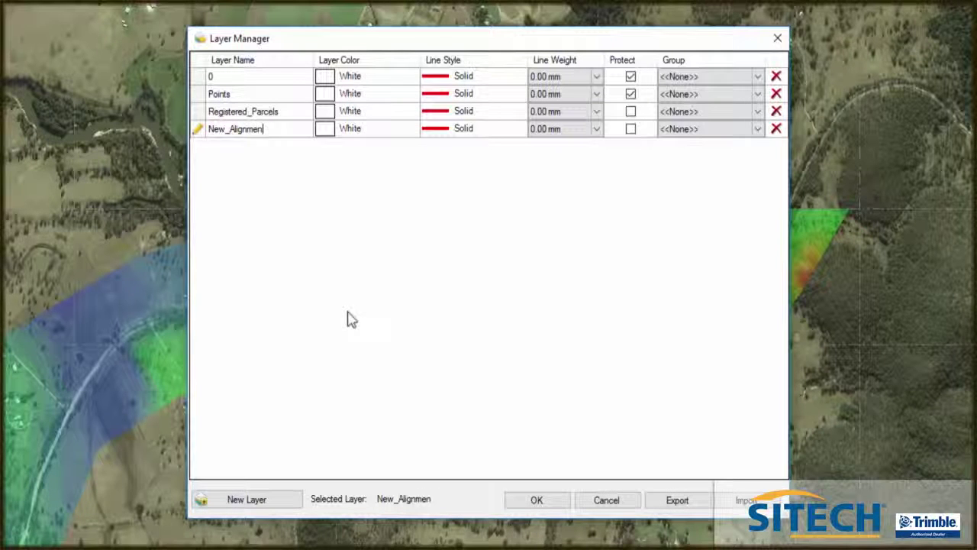
click(264, 504)
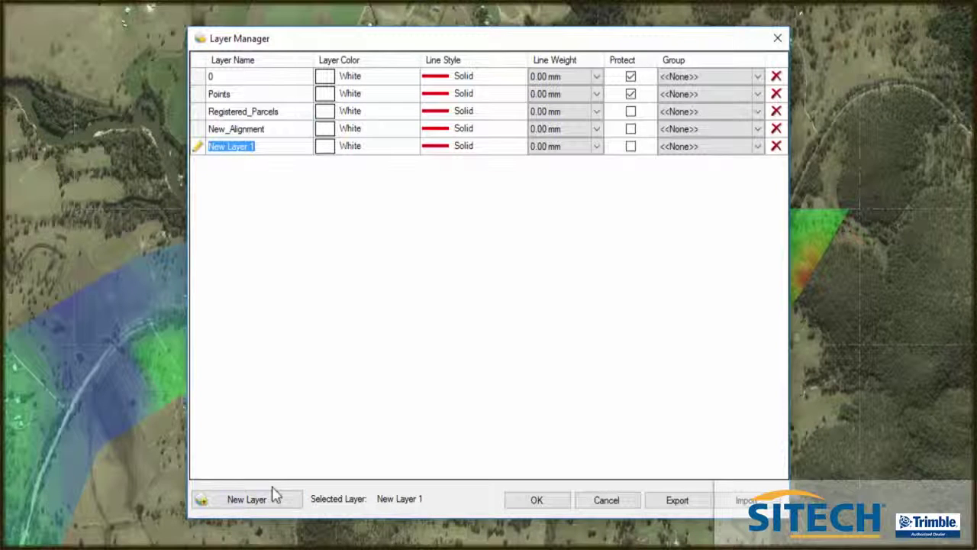
text(Guide)
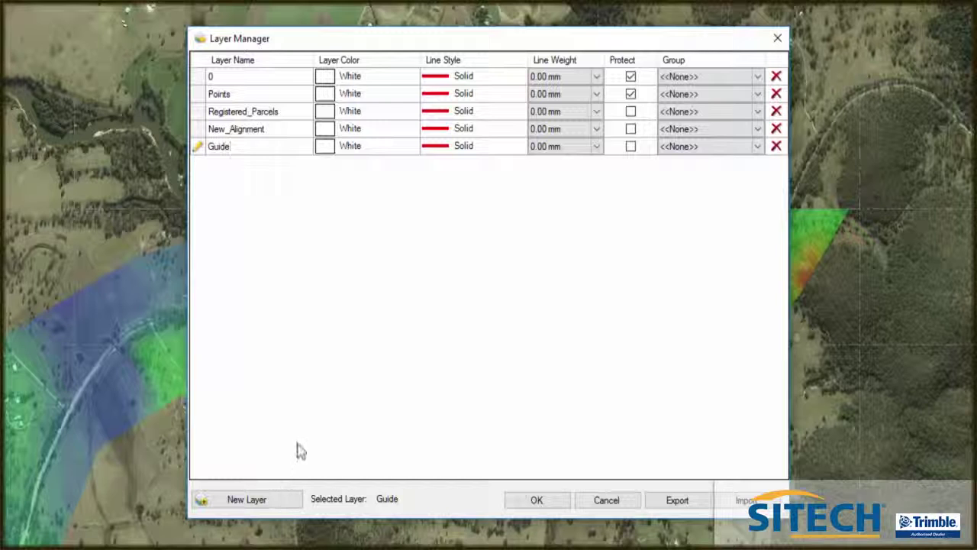
- Set the Guide layer's color to Magenta and its line weight to 0.25 mm
click(406, 148)
click(411, 147)
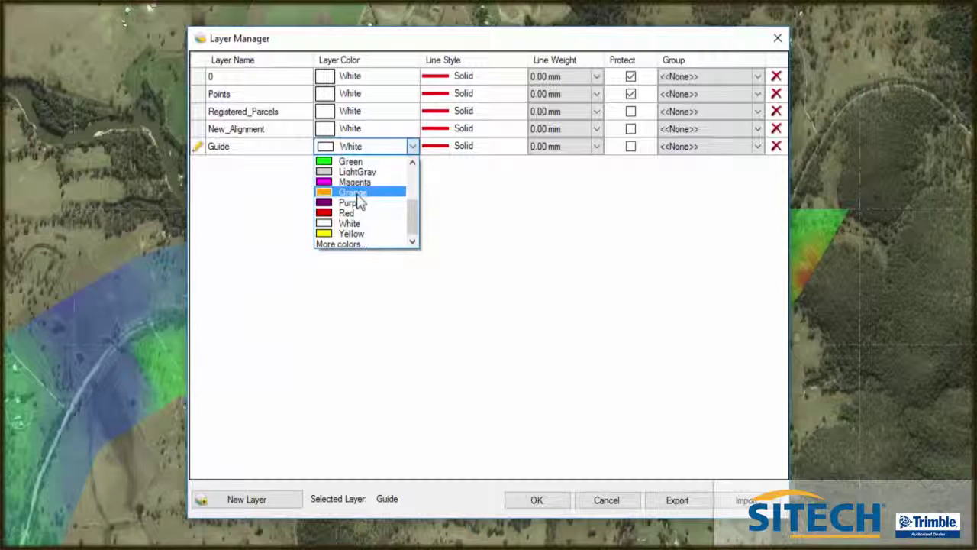
click(356, 182)
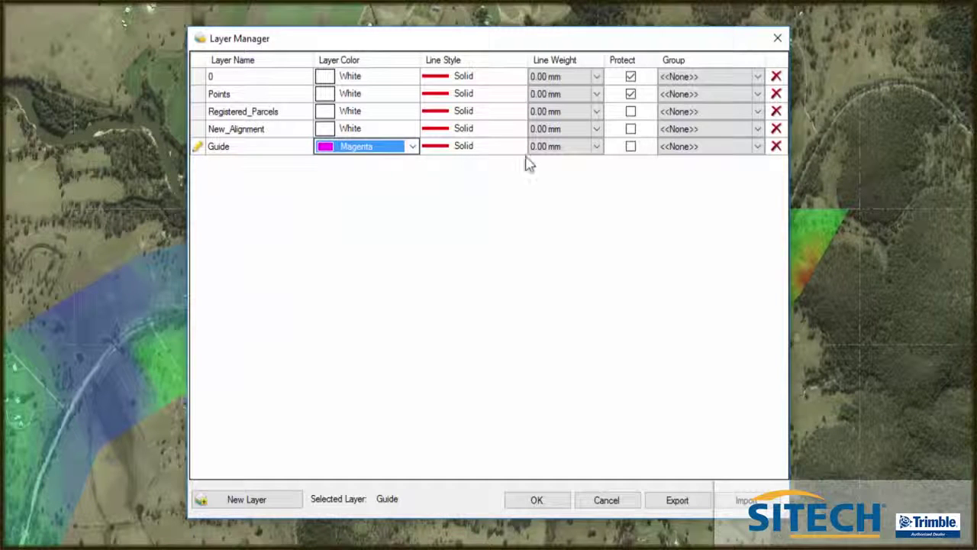
click(600, 146)
click(600, 145)
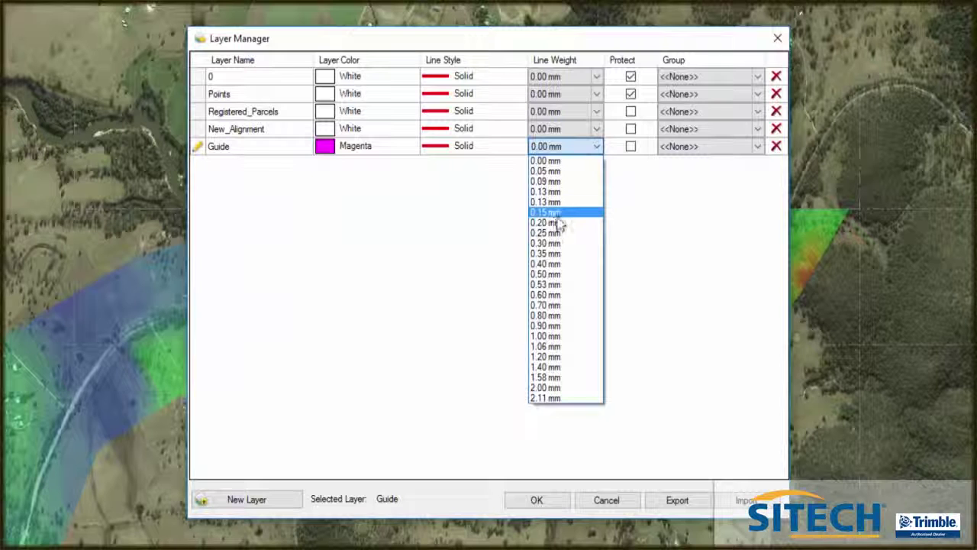
click(558, 233)
- Set the New_Alignment layer's color to Orange and its line weight to 0.25 mm, and accept the layer changes
click(351, 128)
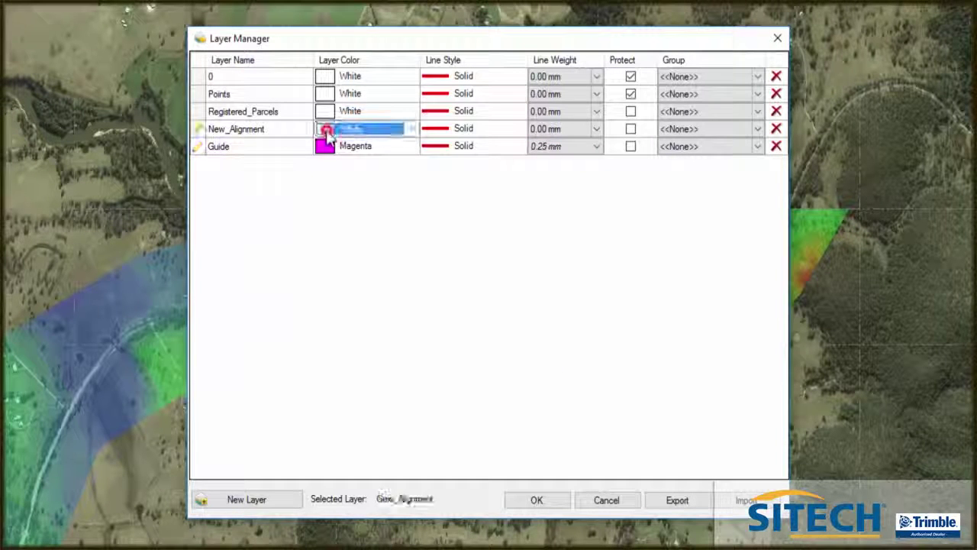
click(412, 128)
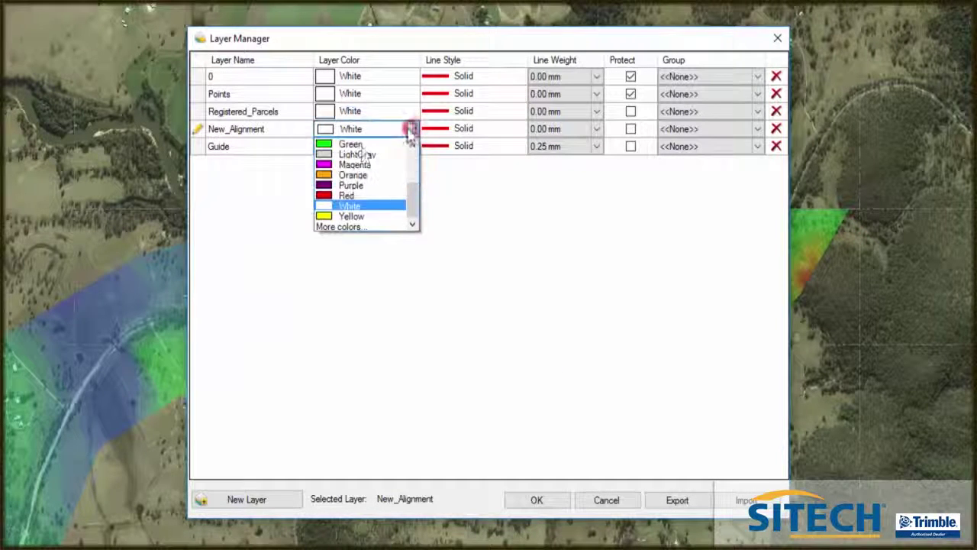
click(349, 175)
click(596, 128)
click(596, 128)
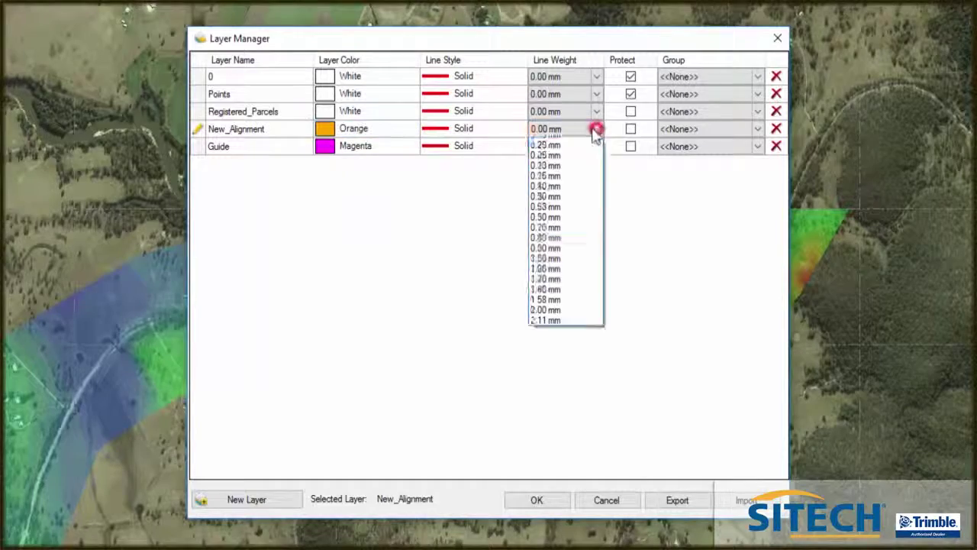
click(555, 215)
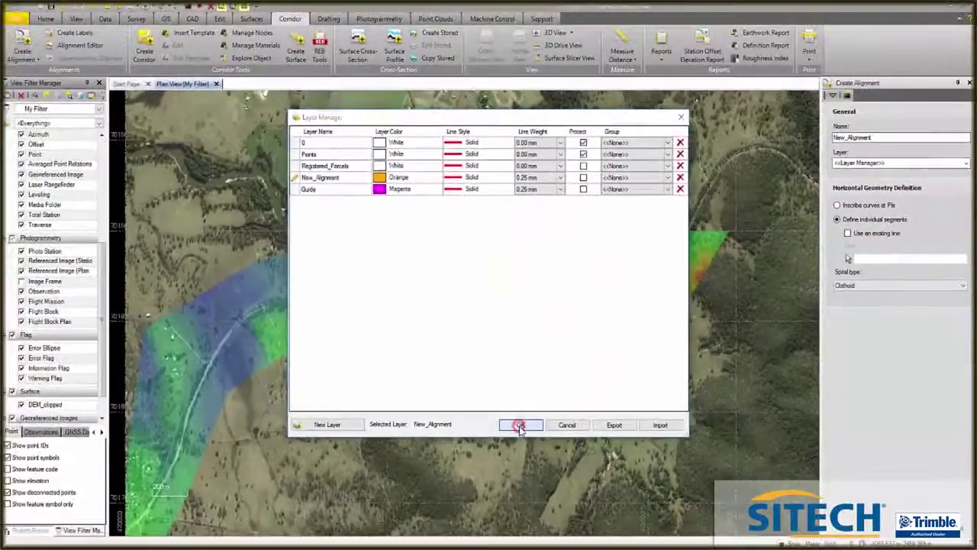
click(532, 481)
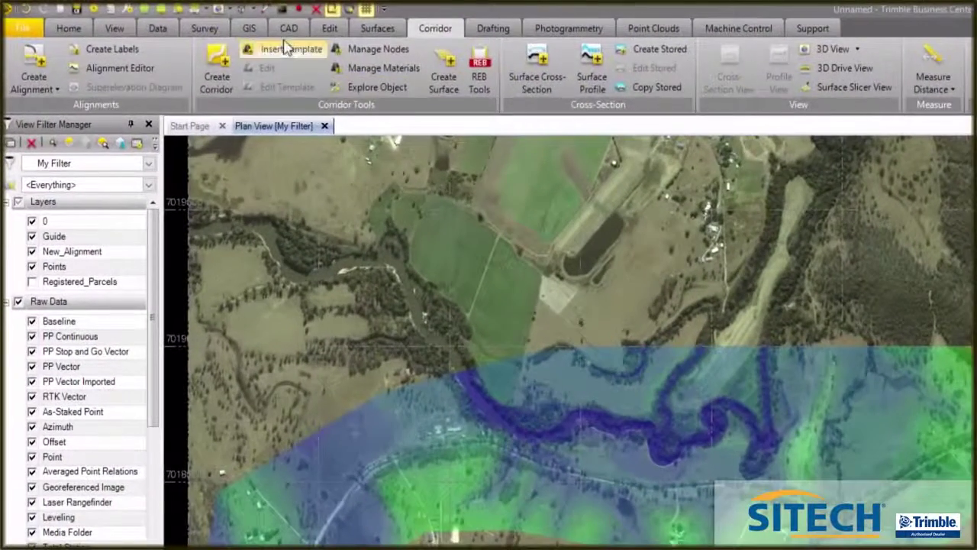
- Create a linestring named Guide on the Guide layer and proceed to defining its geometry
click(286, 28)
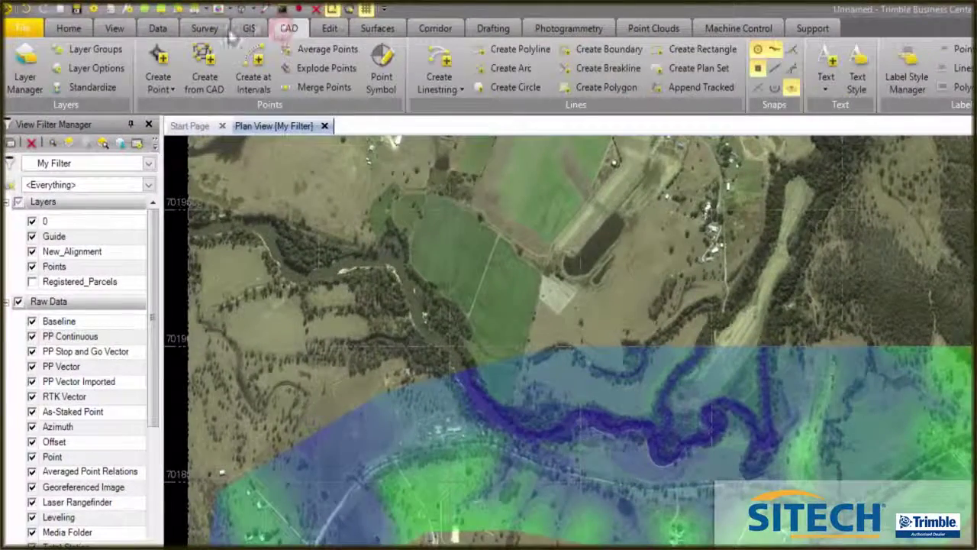
click(437, 64)
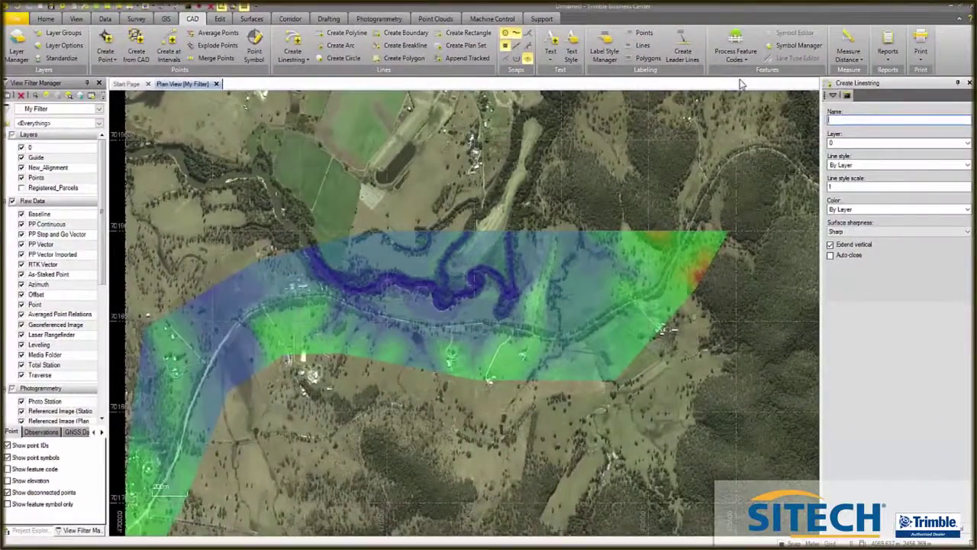
text(Guide)
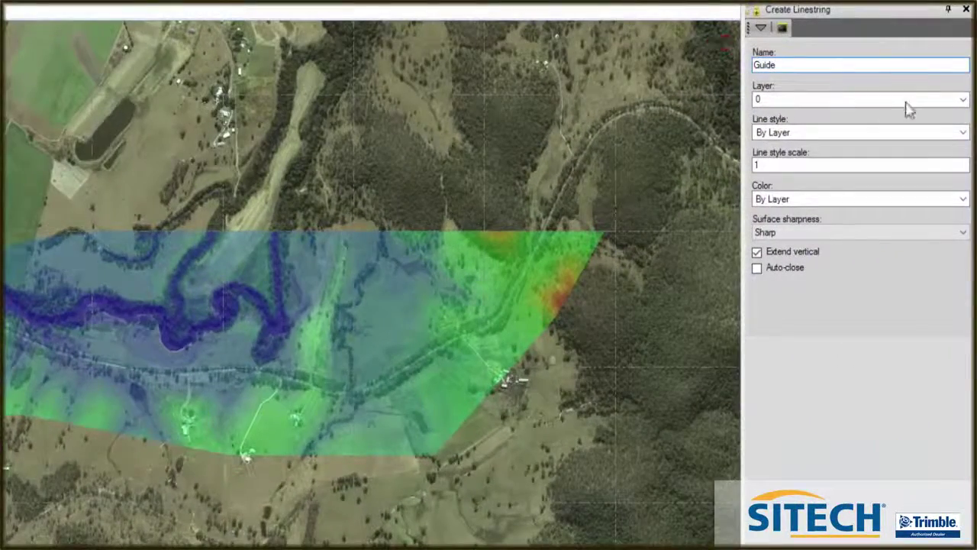
click(963, 100)
click(786, 115)
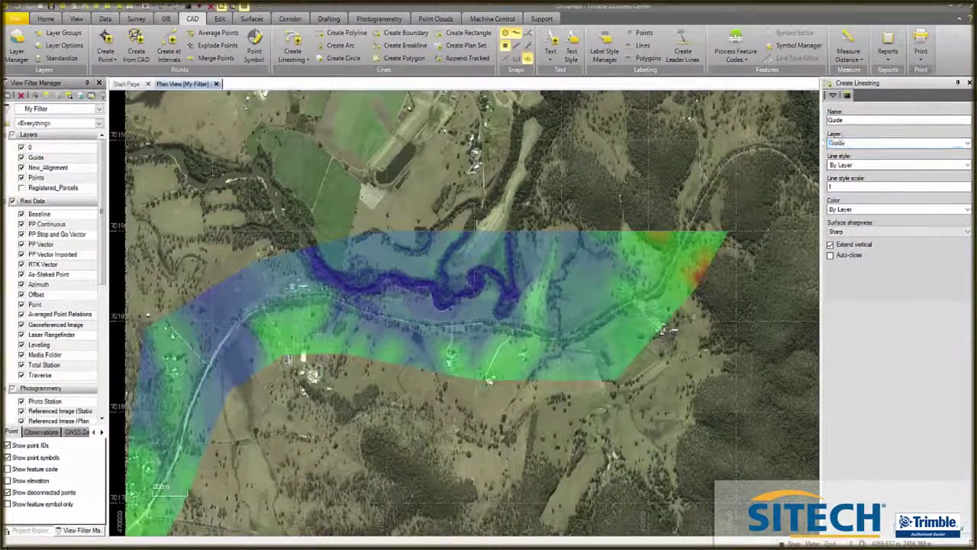
key(Return)
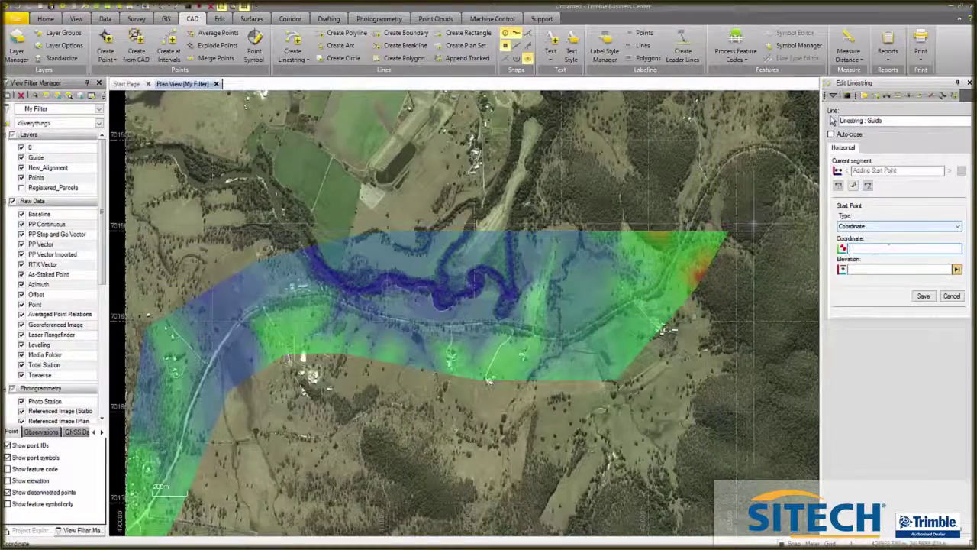
- Place a straight guide segment along the existing road, from the surface's northern edge southwest to where the road begins to curve
scroll(732, 229, up, 5)
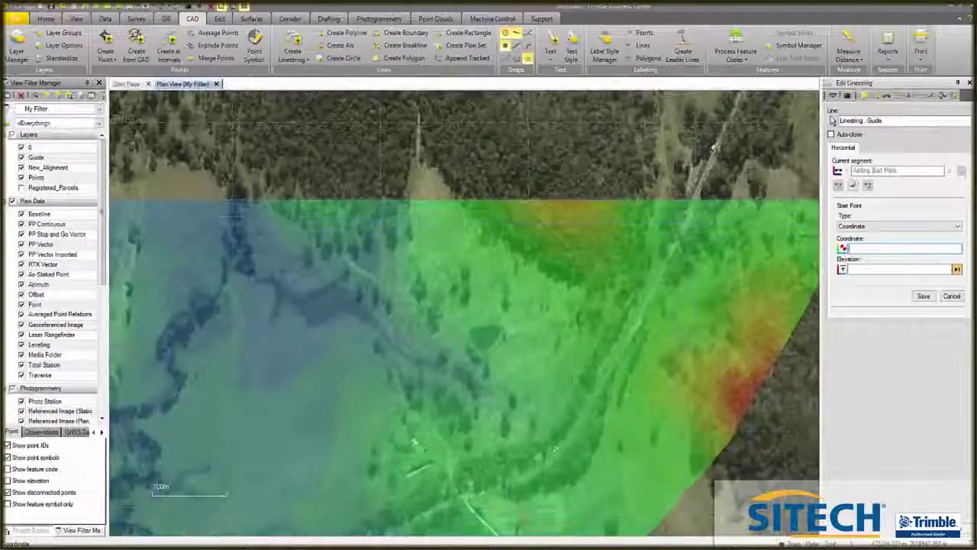
scroll(690, 203, up, 5)
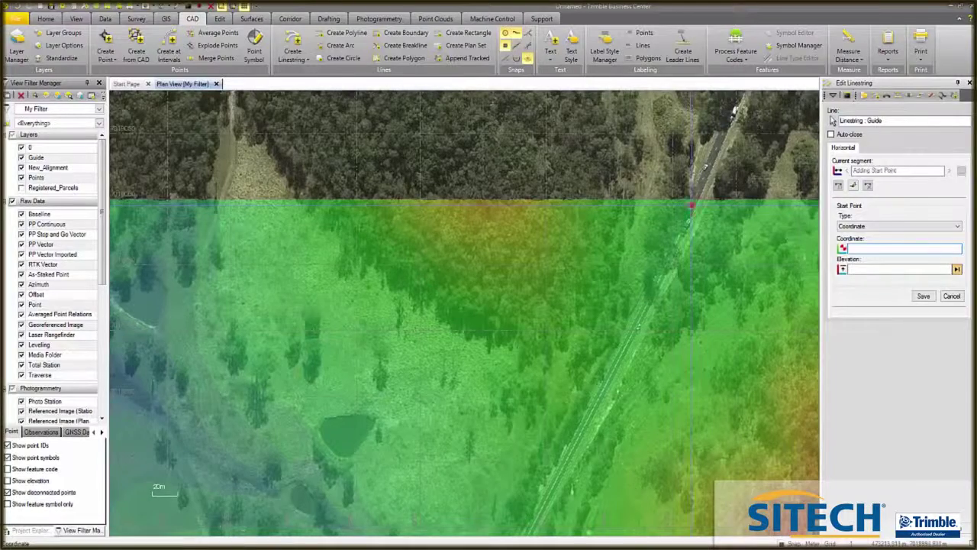
click(691, 204)
scroll(736, 197, down, 5)
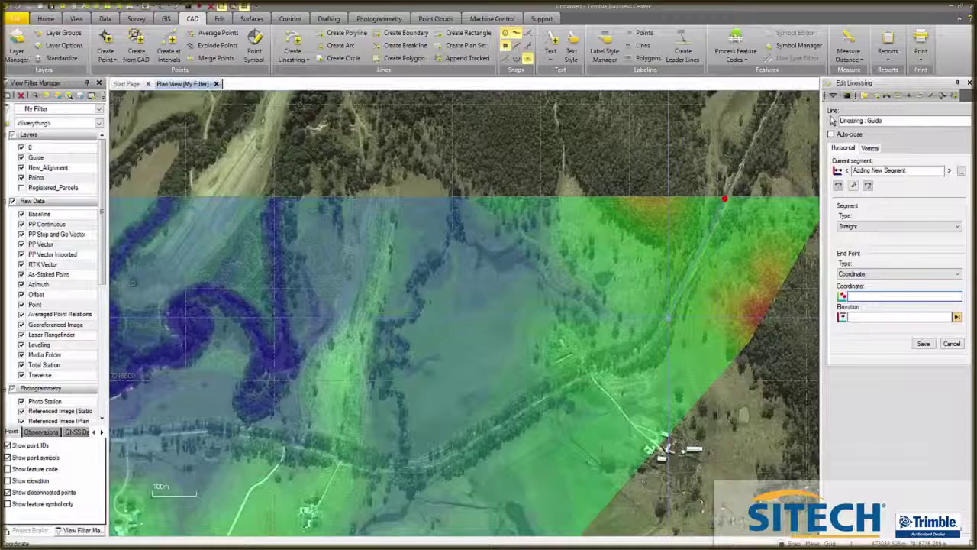
scroll(671, 304, up, 2)
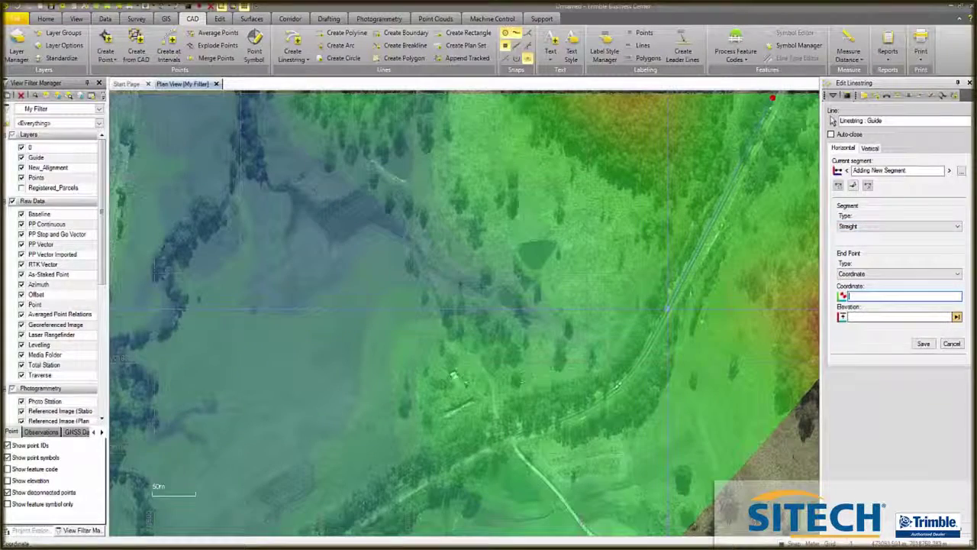
click(667, 308)
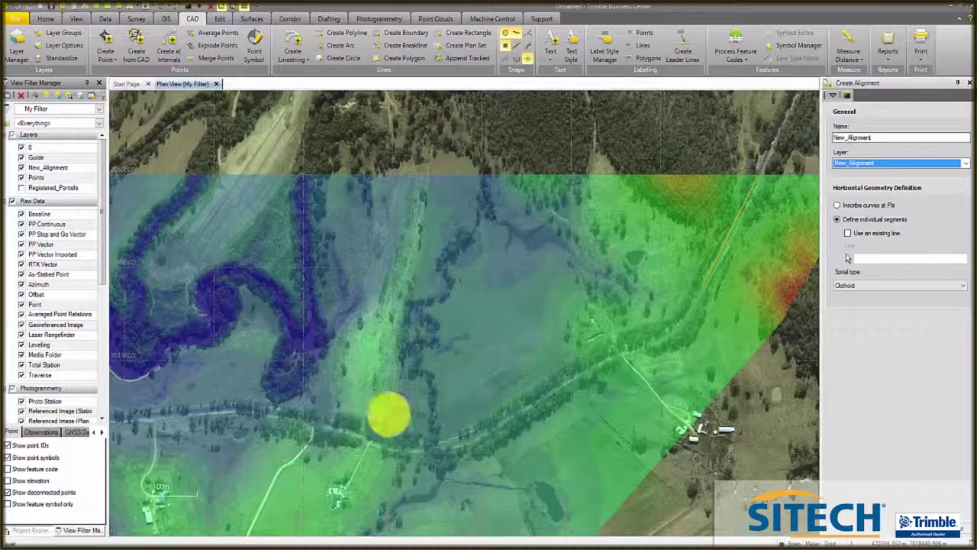
scroll(524, 404, down, 4)
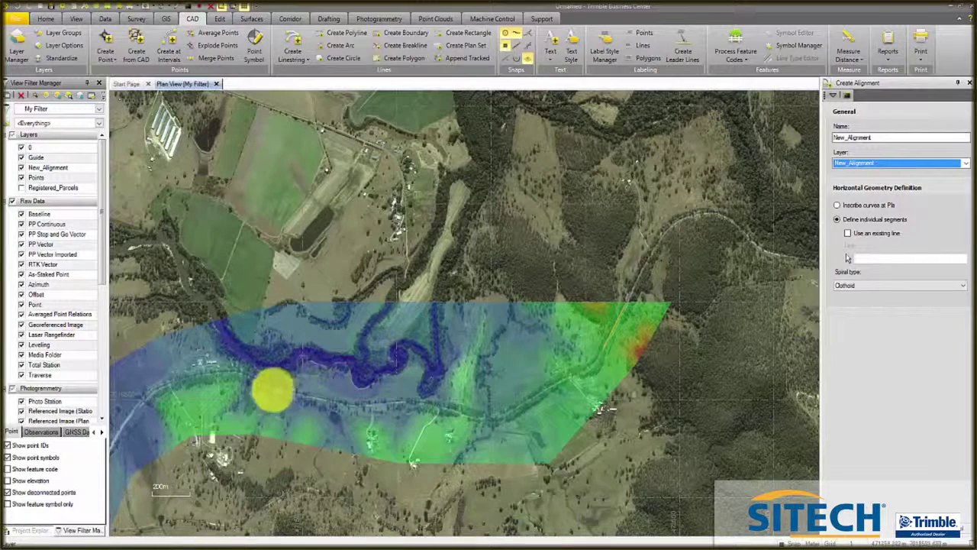
scroll(428, 378, down, 2)
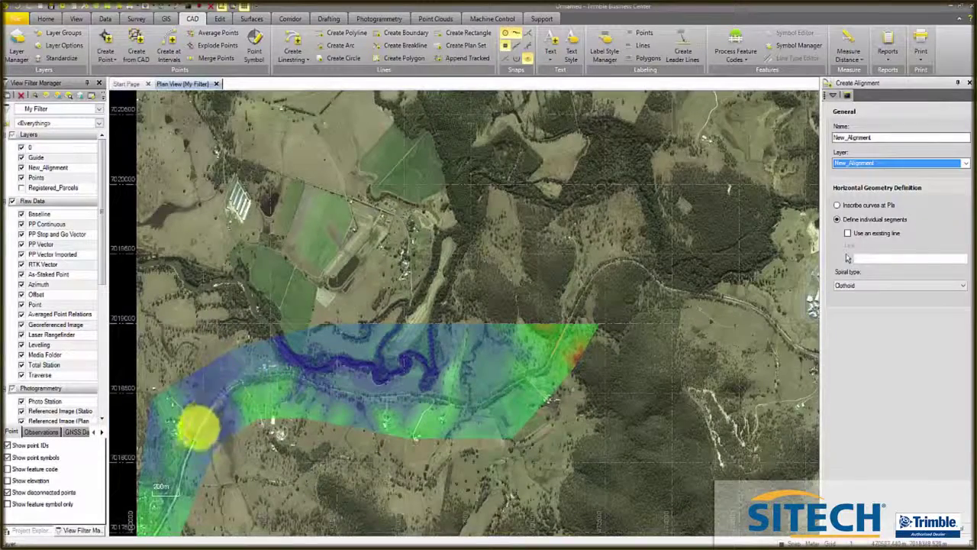
scroll(277, 355, down, 2)
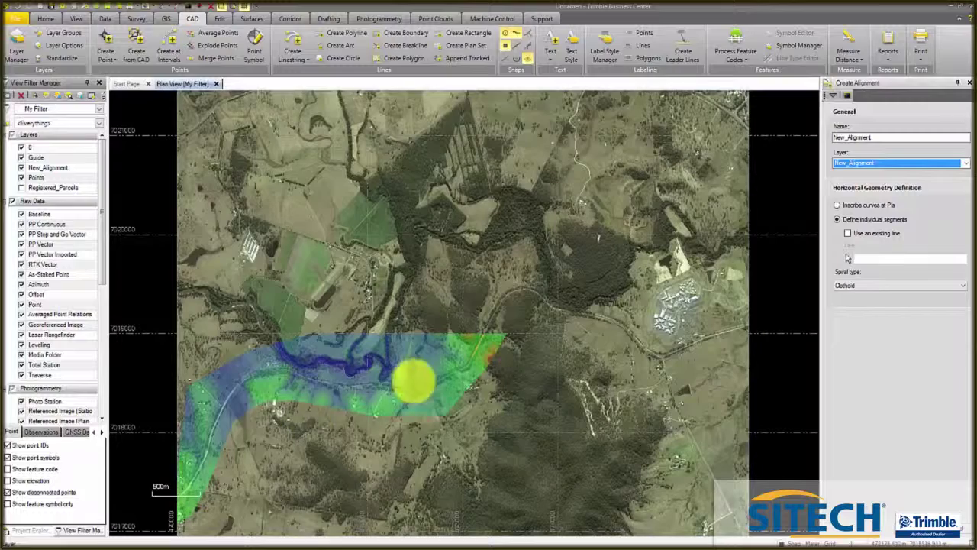
- Create another Guide linestring with one straight segment along the road, from the farm driveway junction southwest to the next bend
scroll(391, 348, up, 5)
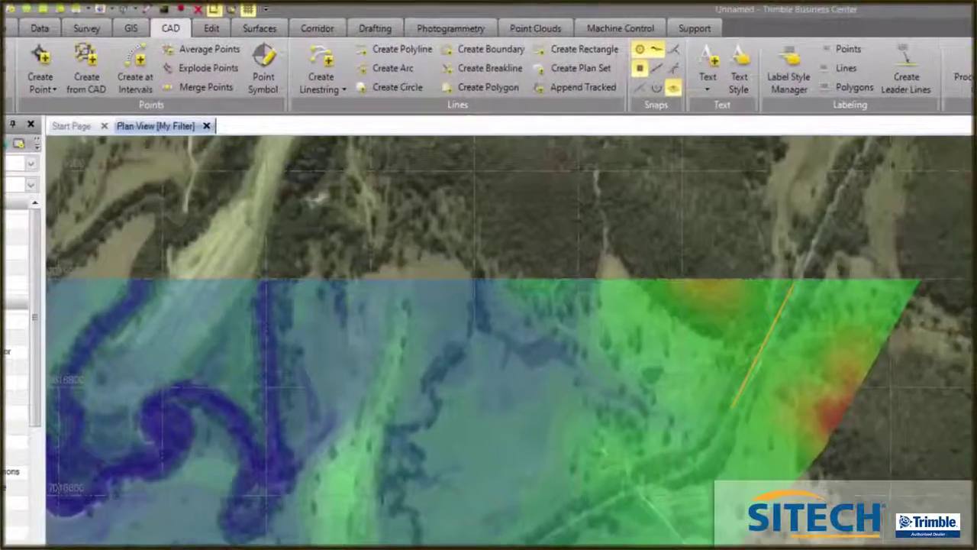
click(321, 76)
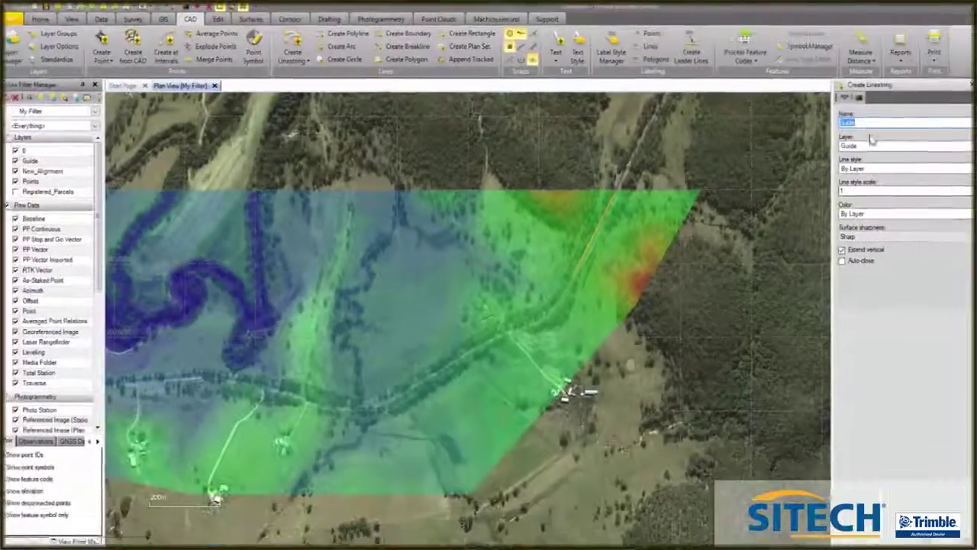
key(Return)
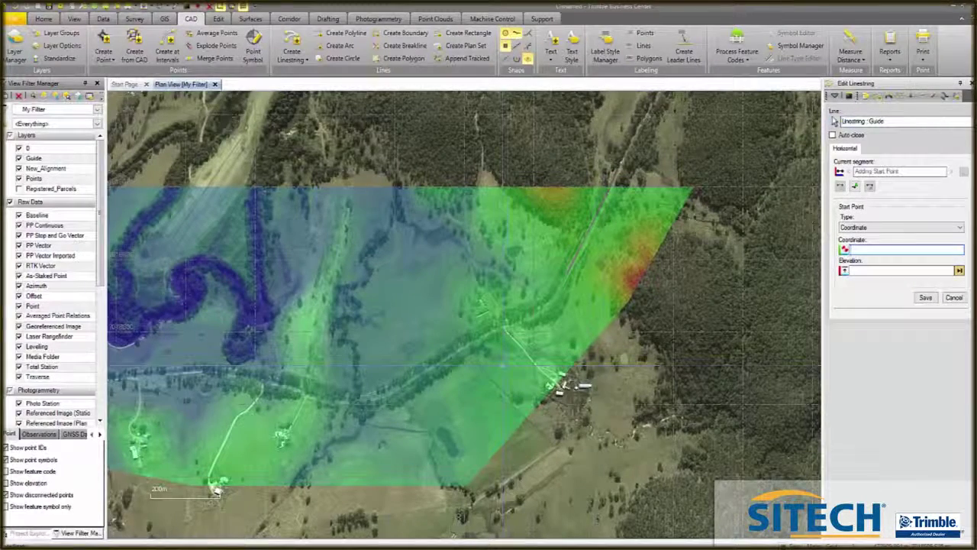
scroll(516, 322, up, 1)
scroll(515, 322, up, 1)
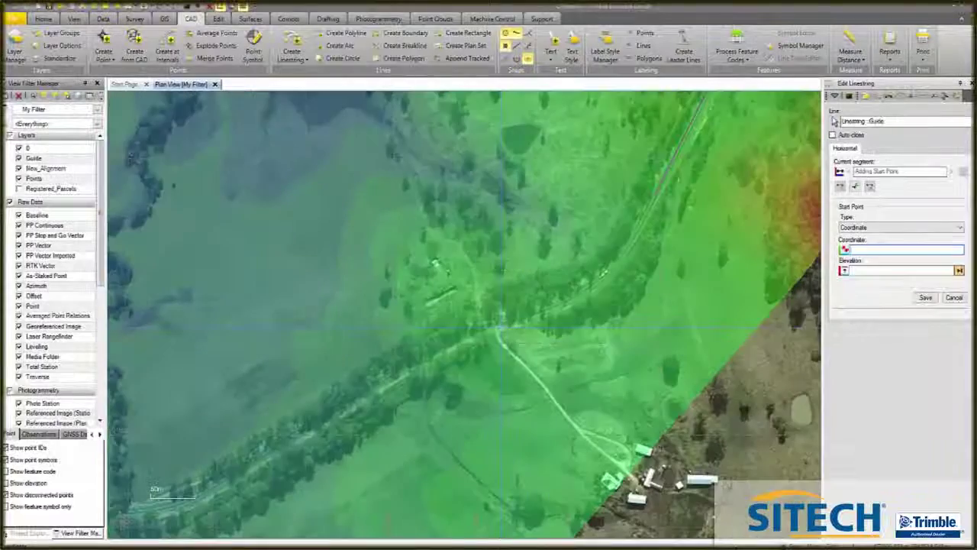
click(499, 341)
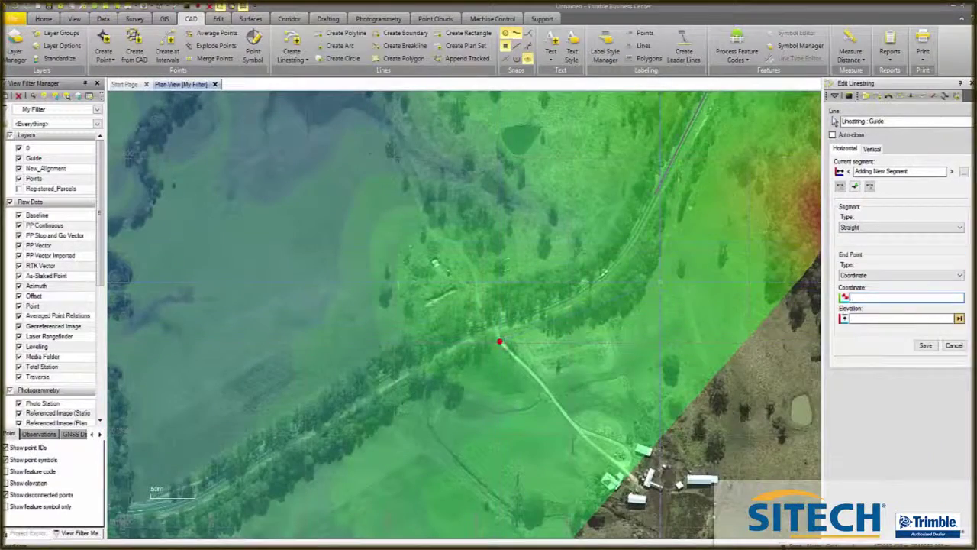
scroll(499, 341, down, 2)
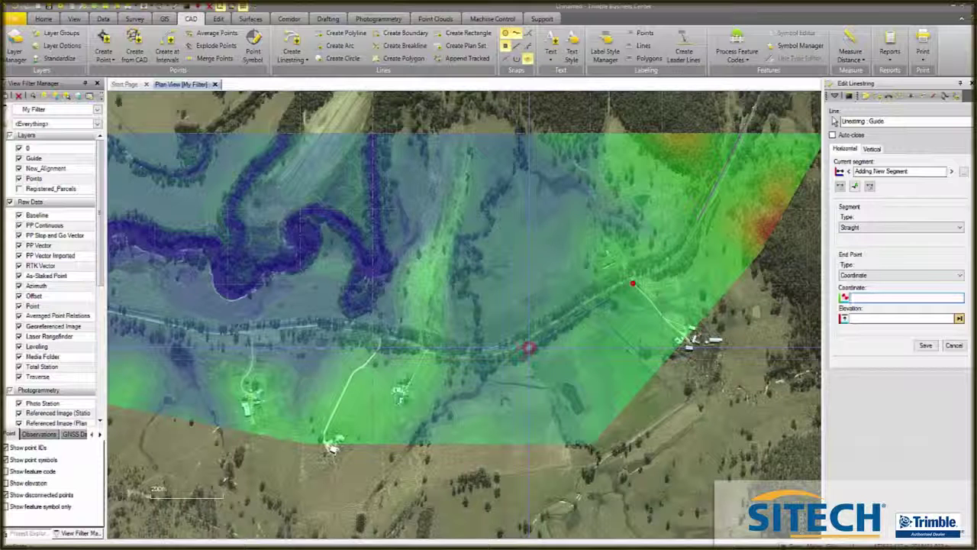
click(532, 348)
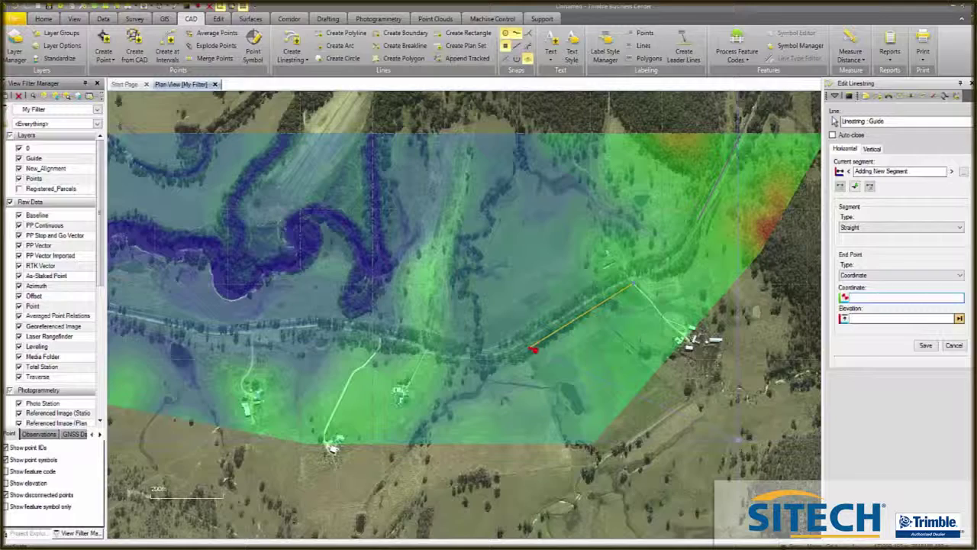
click(964, 530)
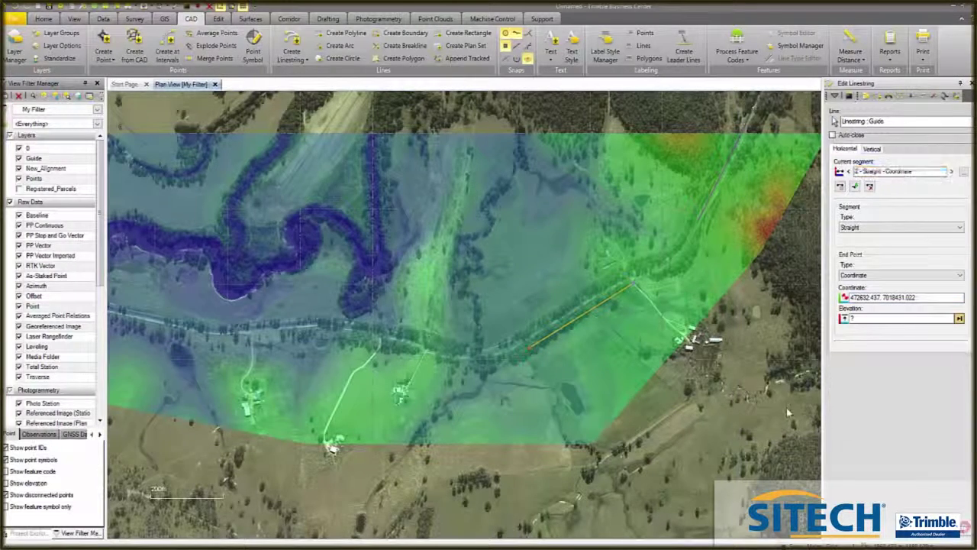
- Create a Guide linestring with one straight segment running east to west along the road section south of the winding river
click(292, 42)
key(Tab)
key(Return)
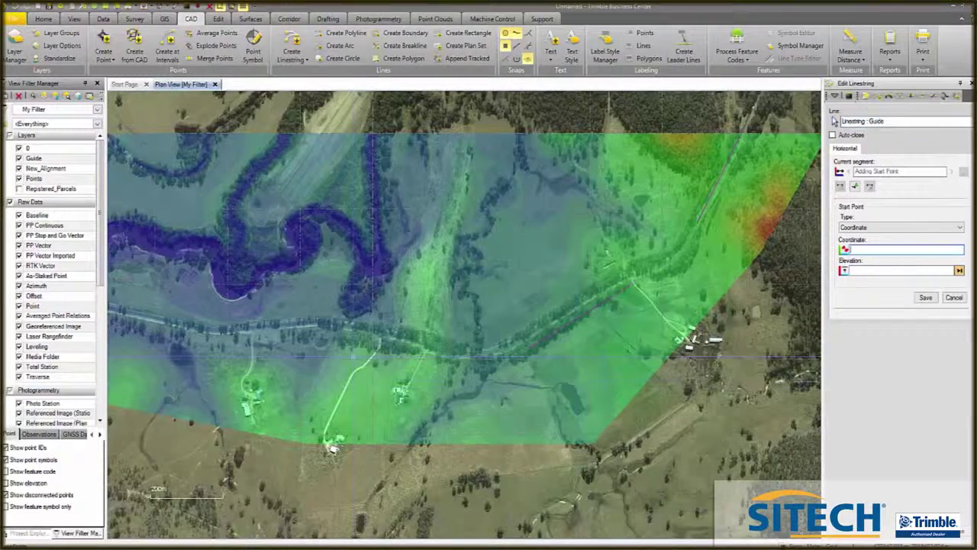
scroll(510, 358, down, 2)
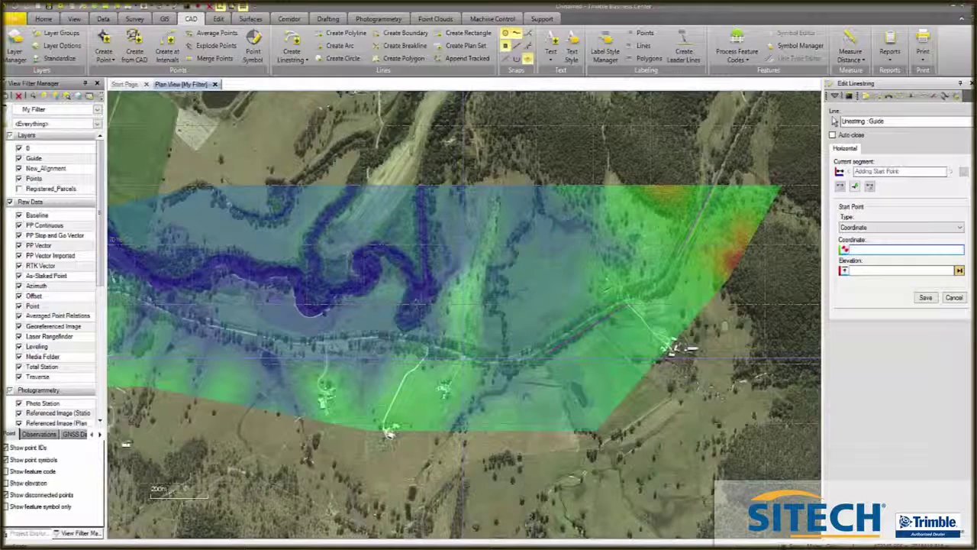
click(462, 356)
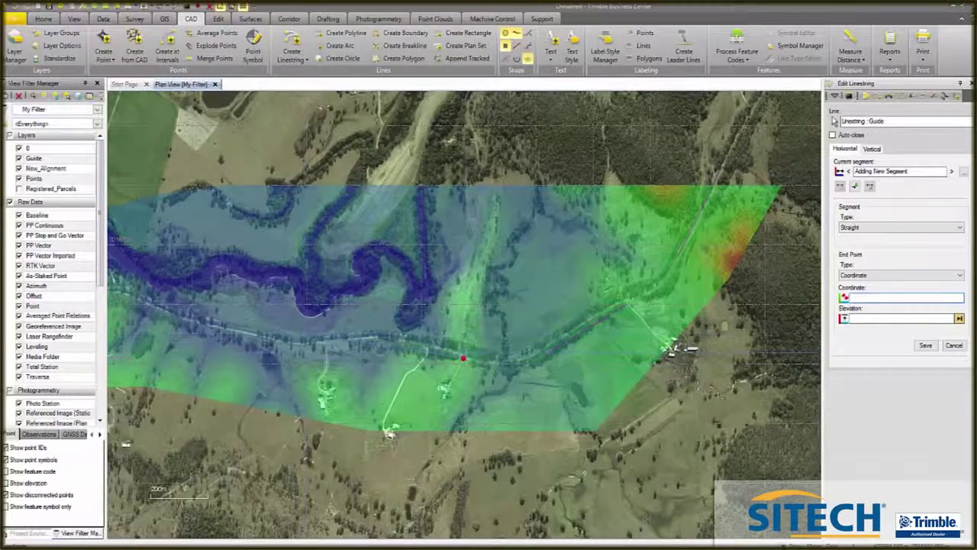
scroll(462, 357, down, 2)
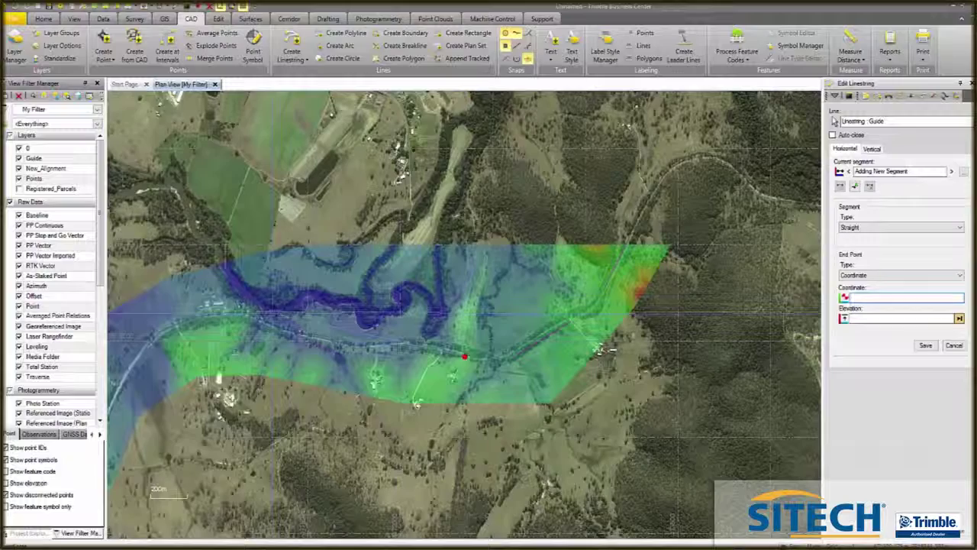
scroll(269, 320, up, 4)
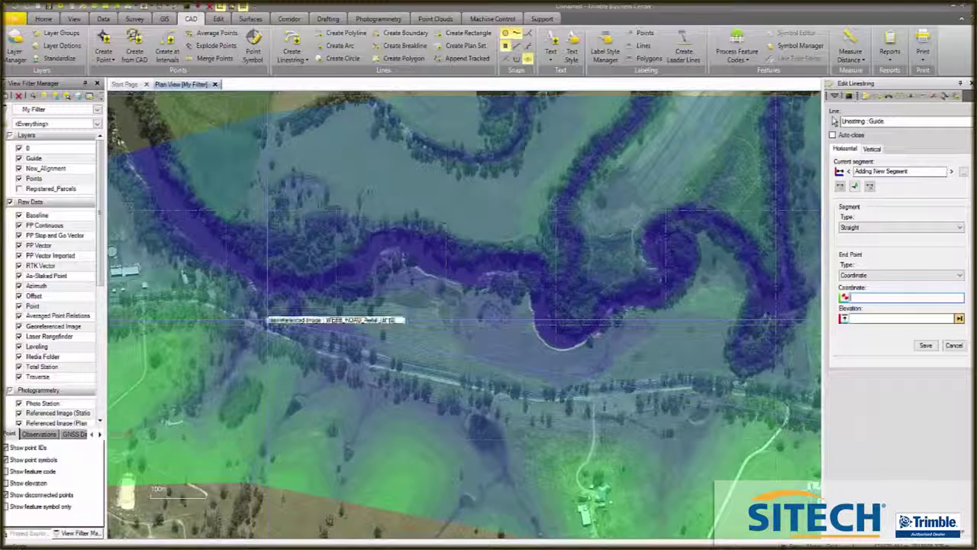
click(266, 320)
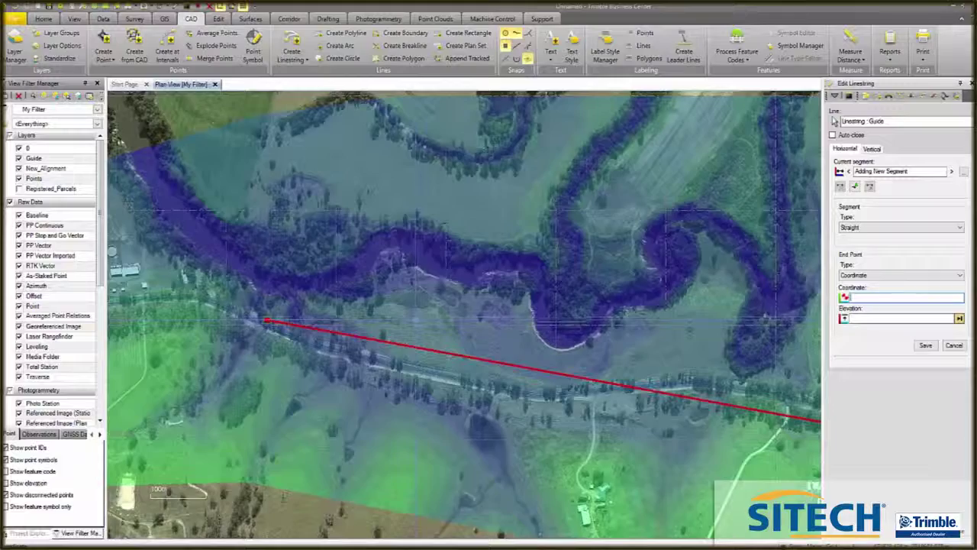
scroll(763, 389, down, 5)
scroll(681, 345, down, 1)
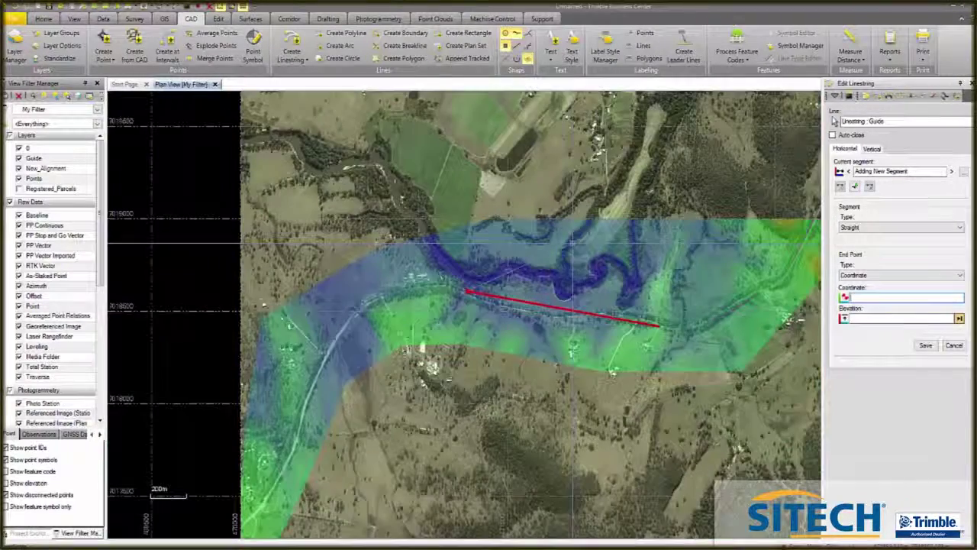
click(659, 326)
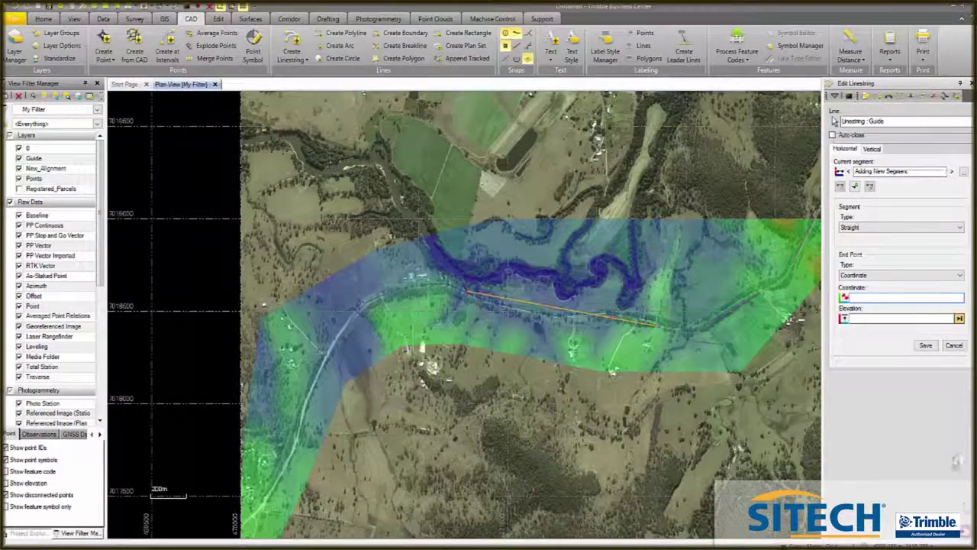
key(Escape)
- Create a Guide linestring with one straight segment along the southwestern road stretch, running south-southwest from the side track junction
click(292, 38)
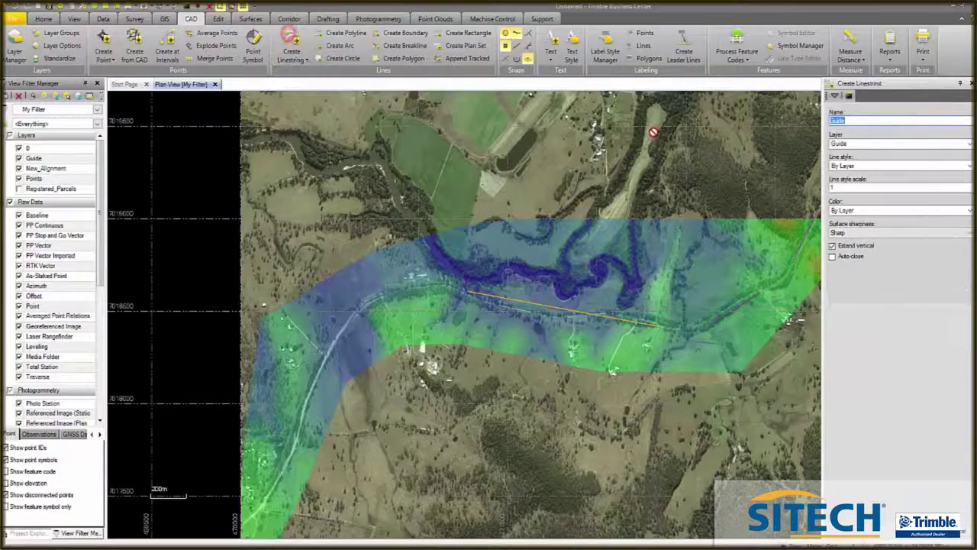
key(Return)
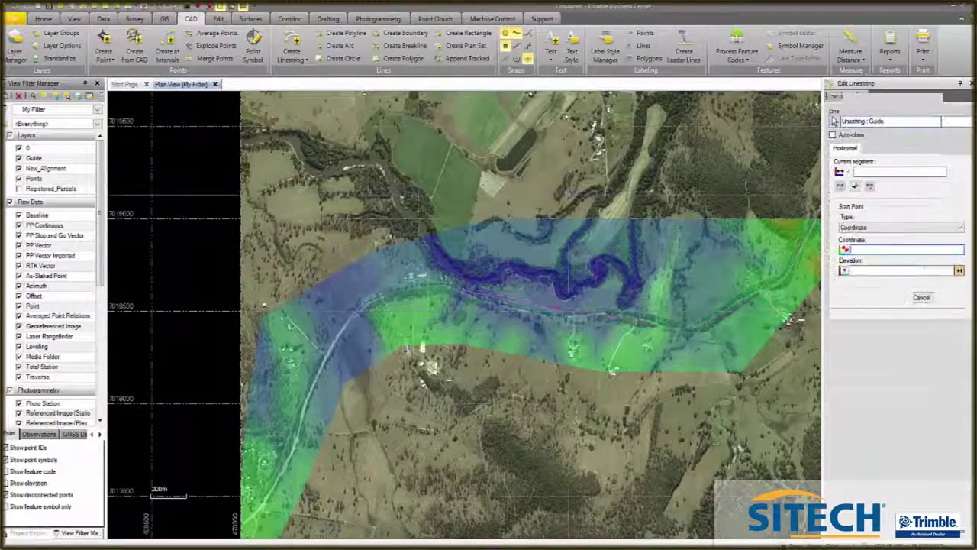
scroll(594, 185, down, 3)
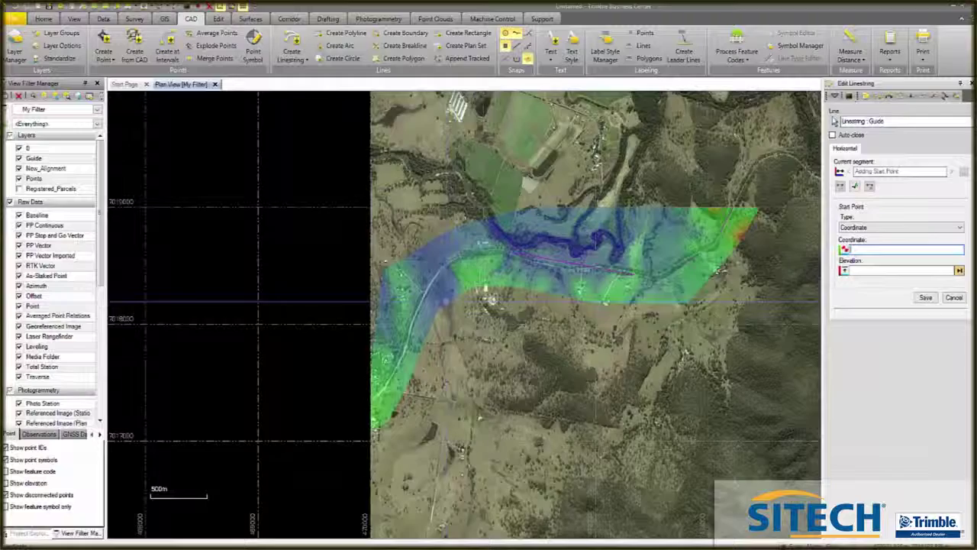
scroll(447, 302, up, 2)
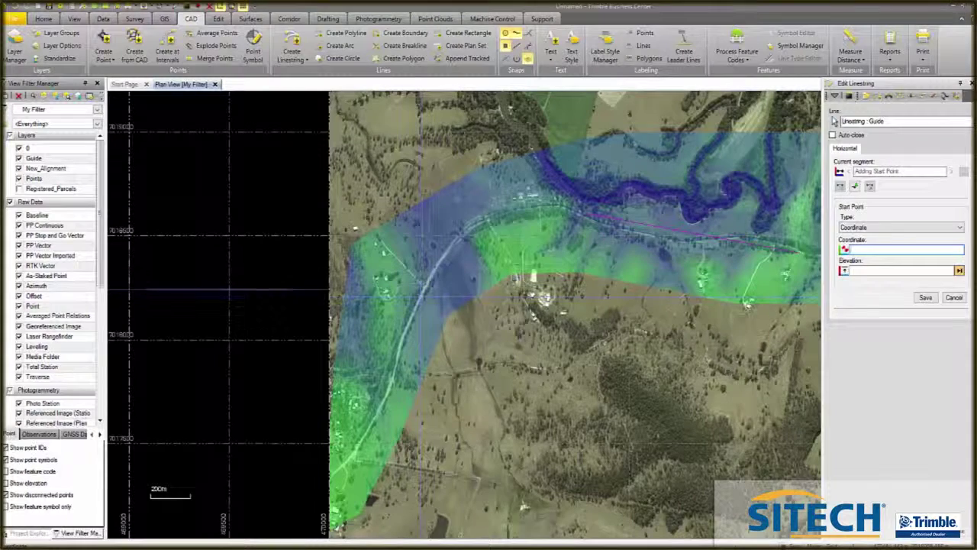
click(422, 287)
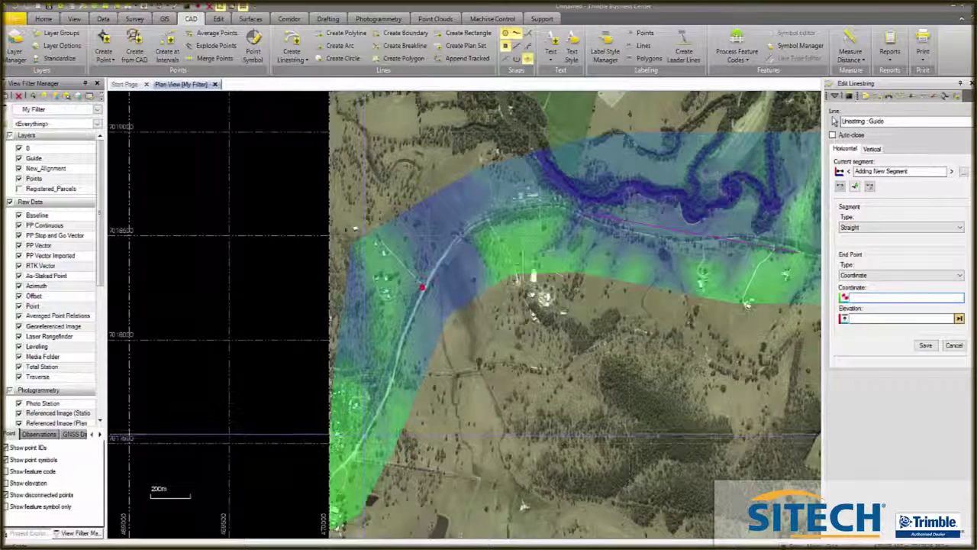
click(366, 431)
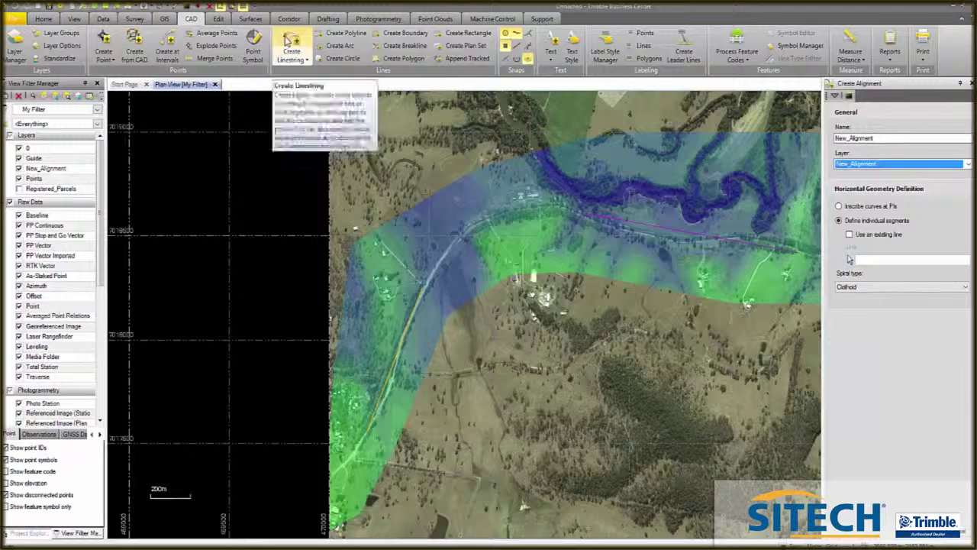
- Create a short straight Guide linestring along the road's southwestern end, finishing at the western edge of the aerial image
click(289, 42)
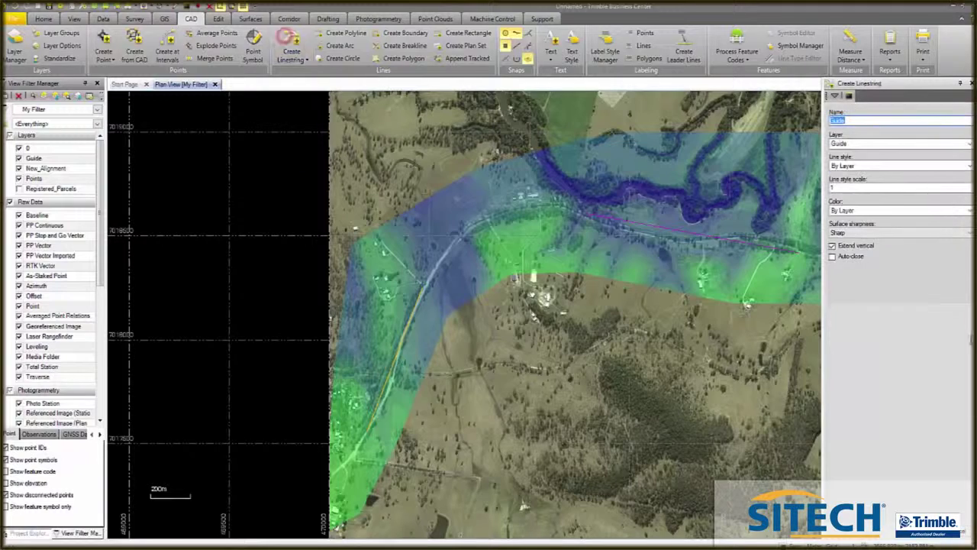
click(926, 537)
scroll(345, 475, up, 3)
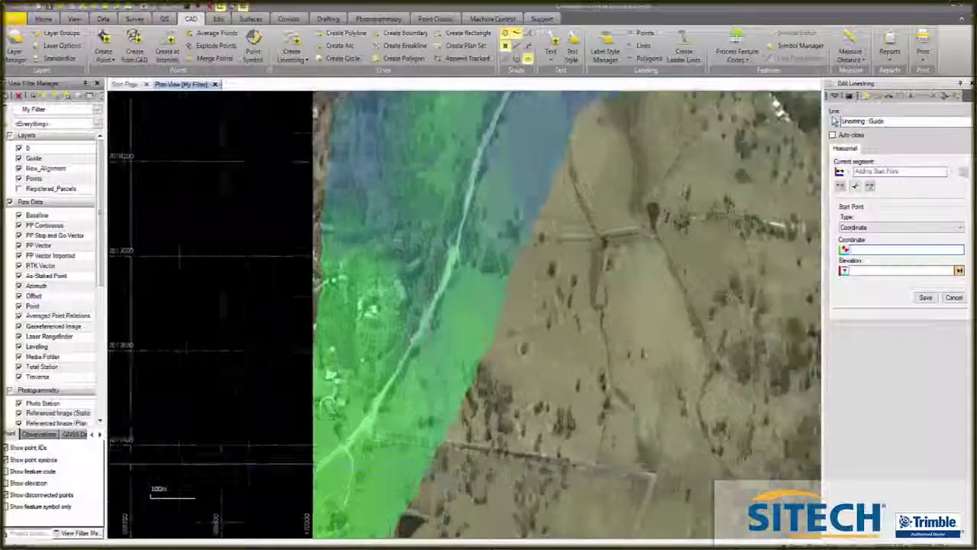
click(345, 439)
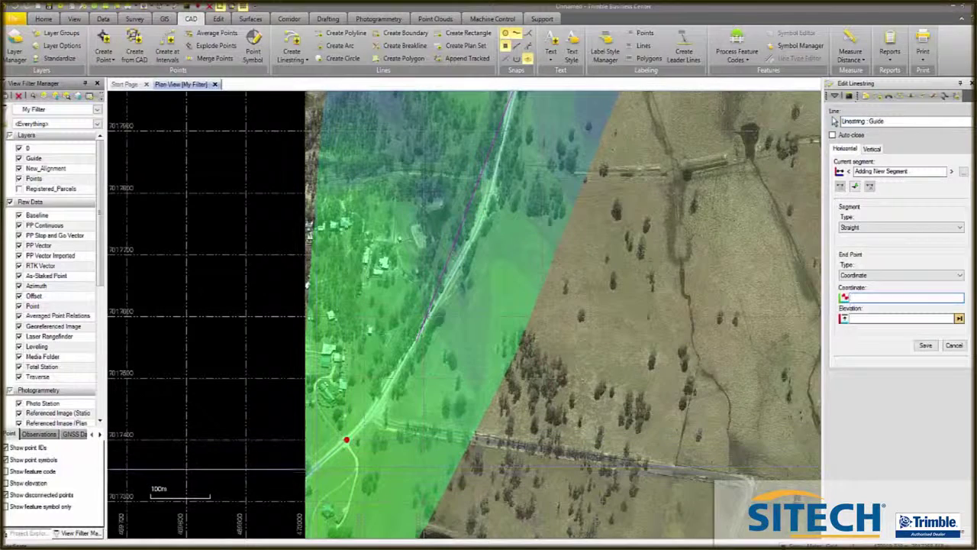
click(309, 472)
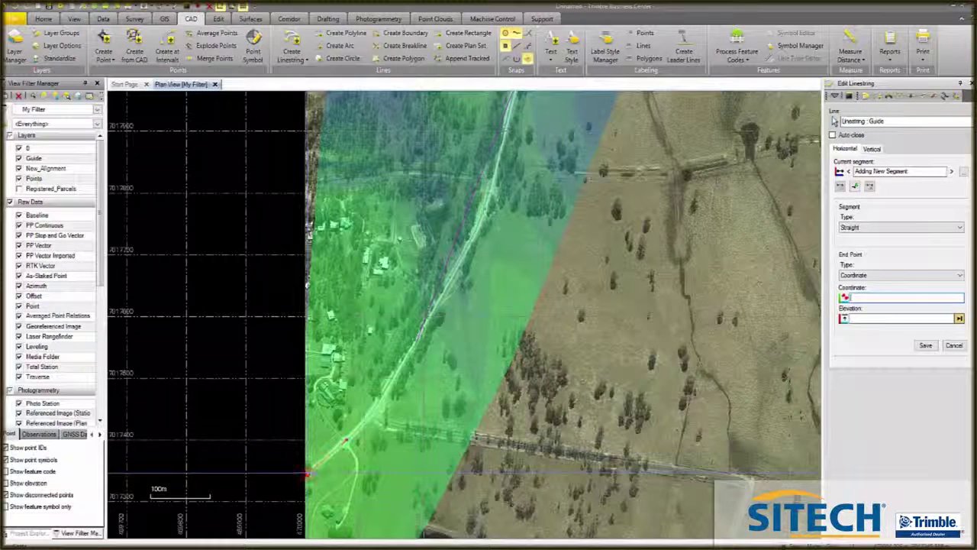
key(Return)
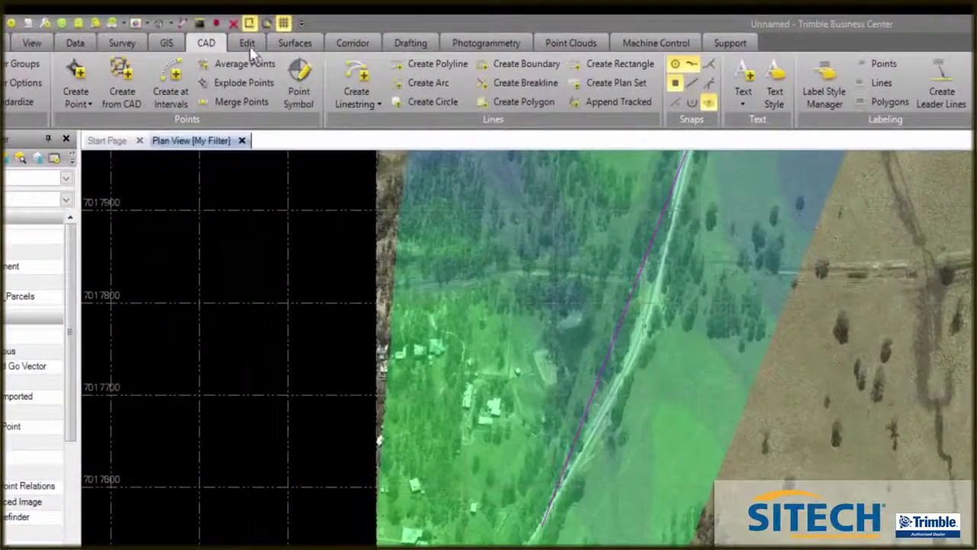
- Extend the short southwestern guide with Trim/Extend, one line to bounding line, using the adjacent longer guide as the bounding line
click(248, 43)
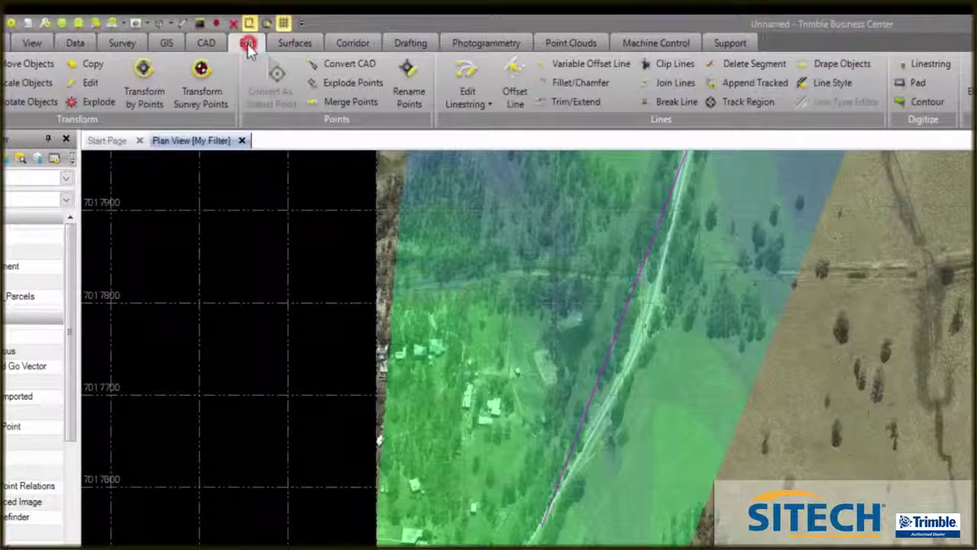
click(568, 102)
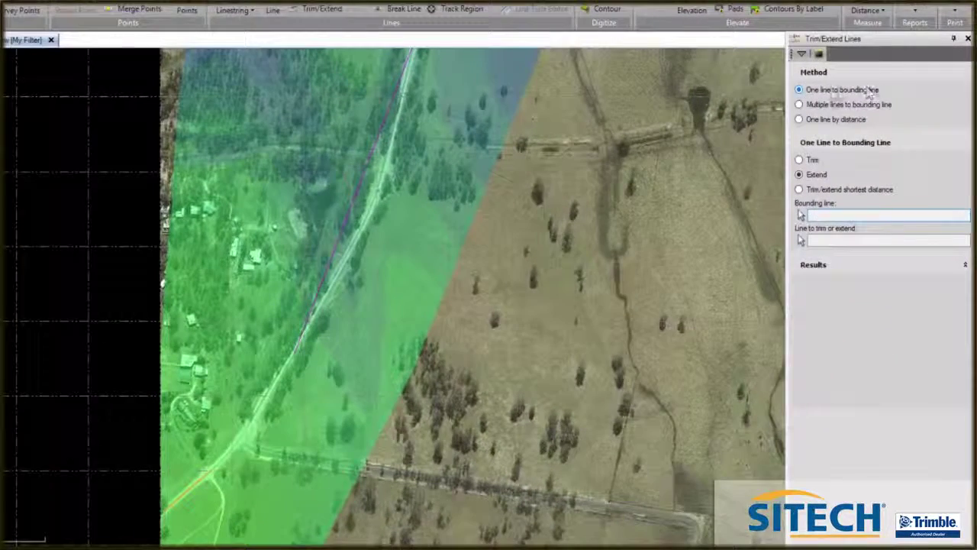
click(829, 214)
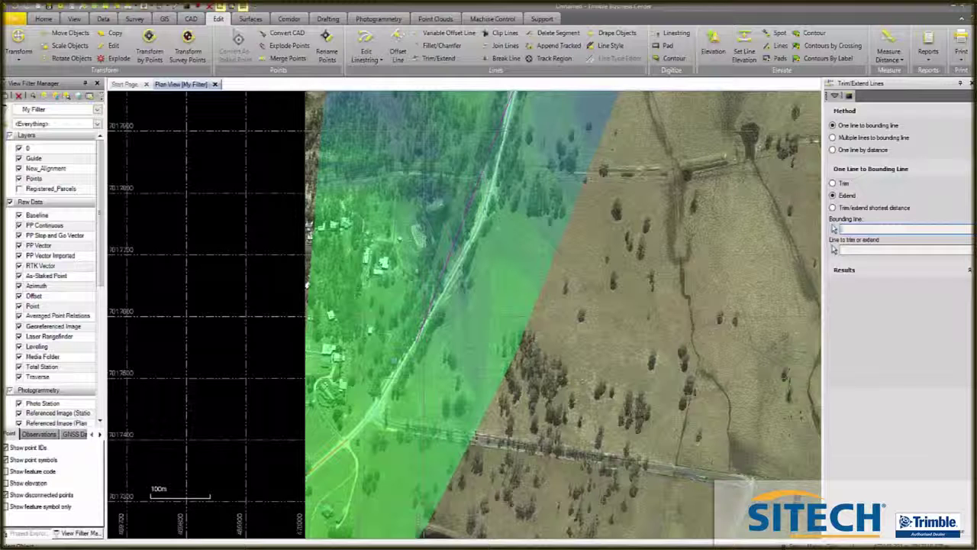
click(420, 328)
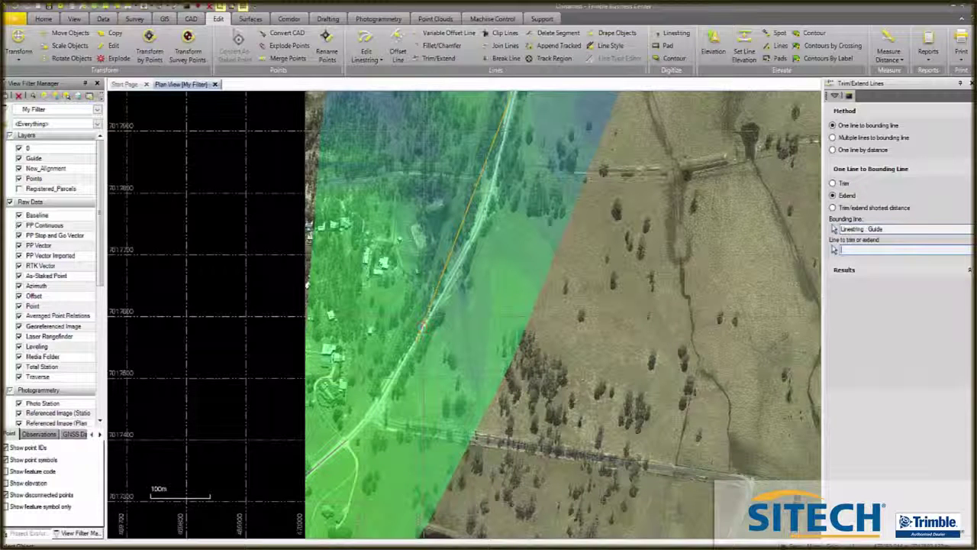
click(336, 451)
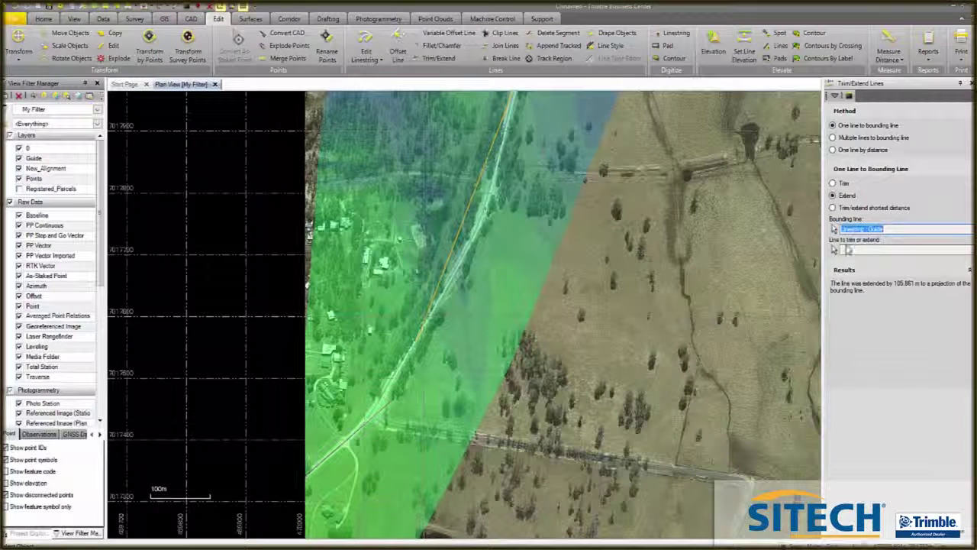
- Extend the adjacent longer guide southward to meet the short southwestern guide, with the short one as the bounding line
click(439, 279)
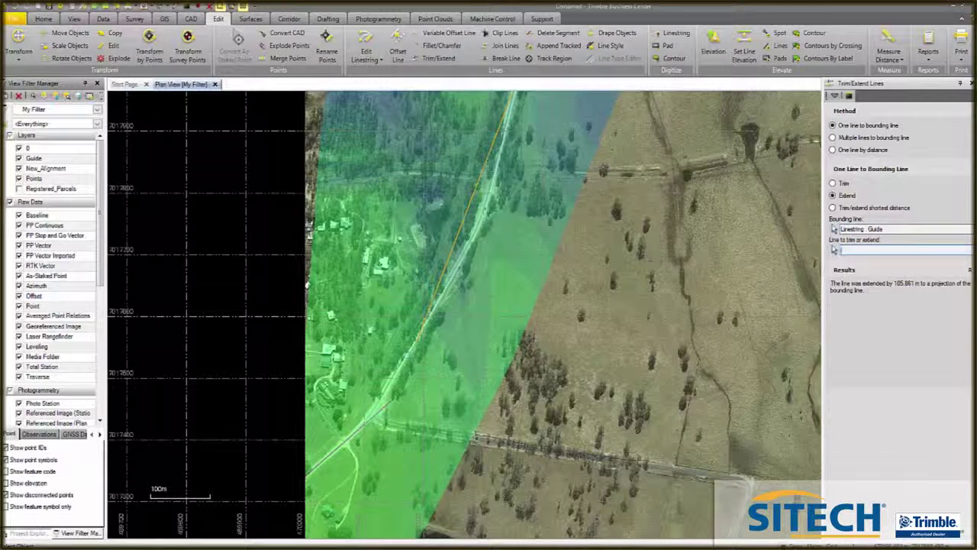
click(877, 228)
click(376, 412)
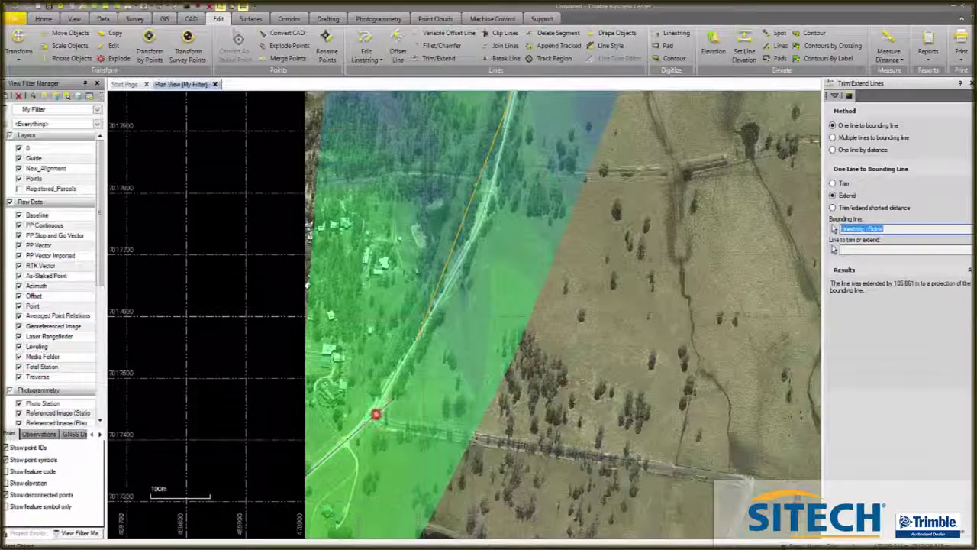
click(428, 310)
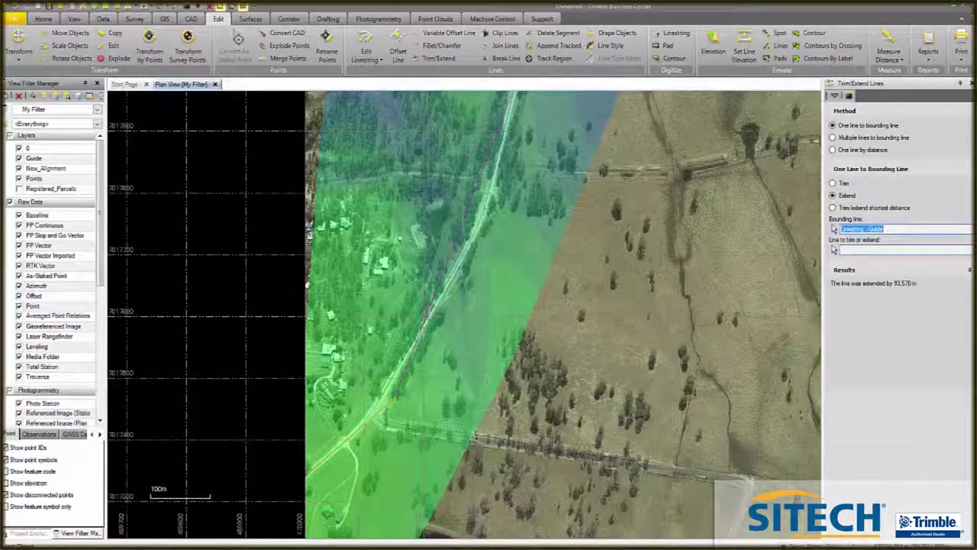
- Extend the long central guide westward to the projection of the southwestern guide, which serves as the bounding line
scroll(485, 435, down, 4)
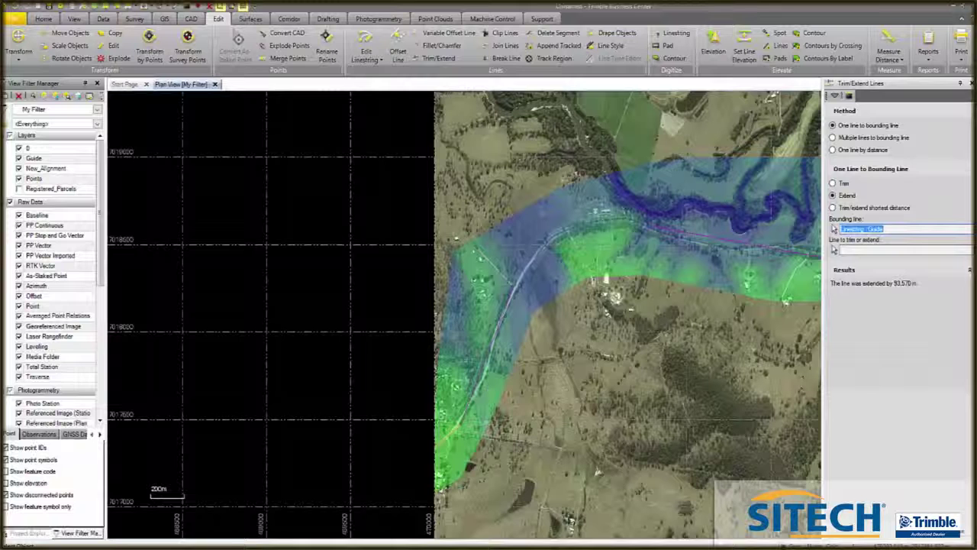
click(644, 235)
click(661, 228)
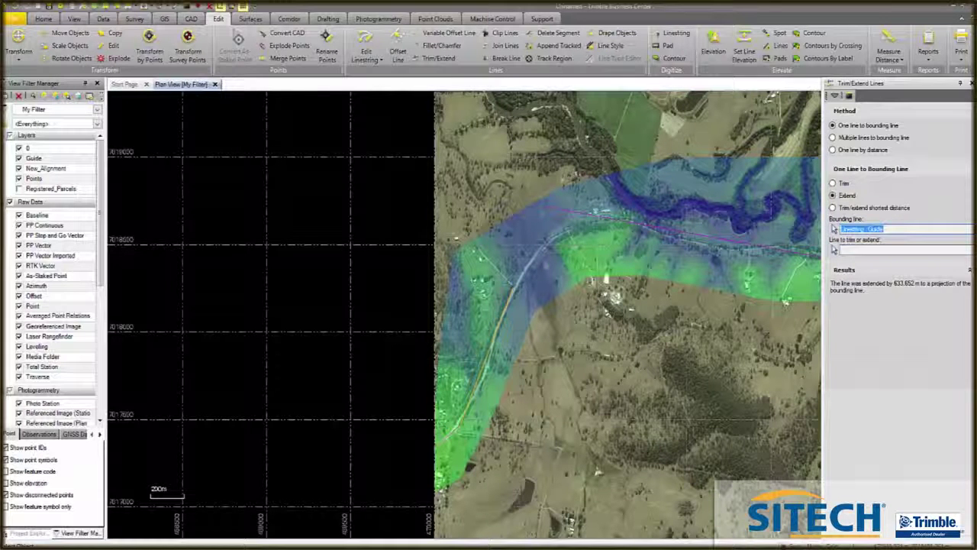
- Extend the southwestern guide northward to meet the long central guide, using the central guide as the bounding line
click(511, 295)
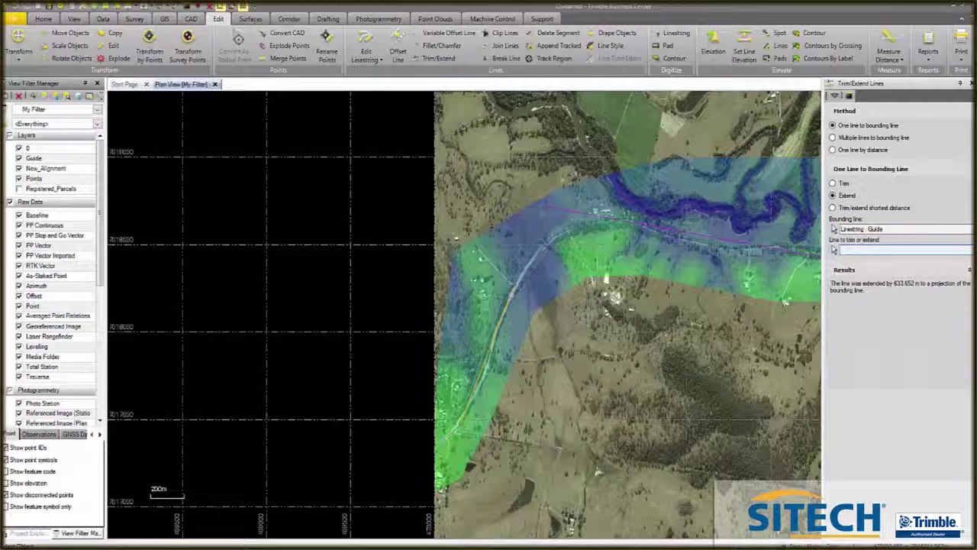
click(884, 227)
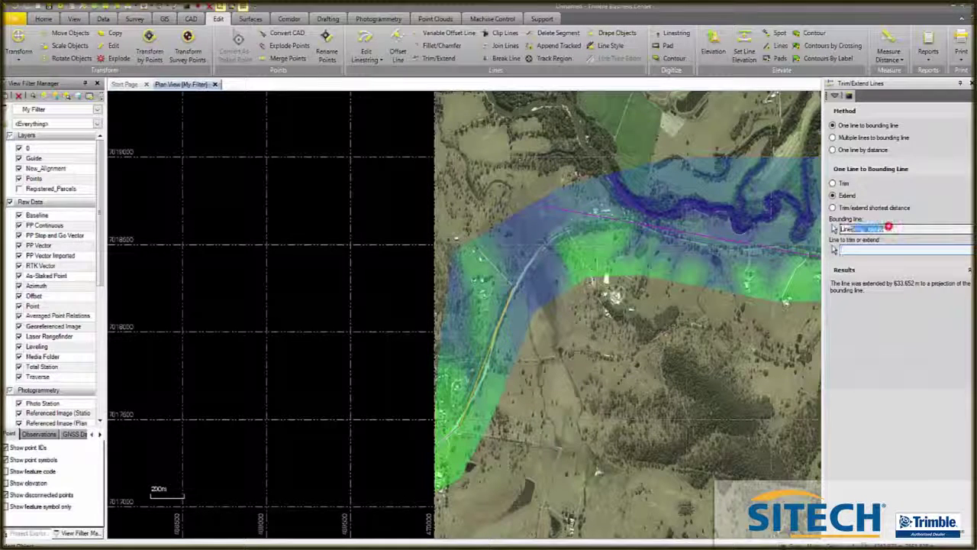
click(643, 225)
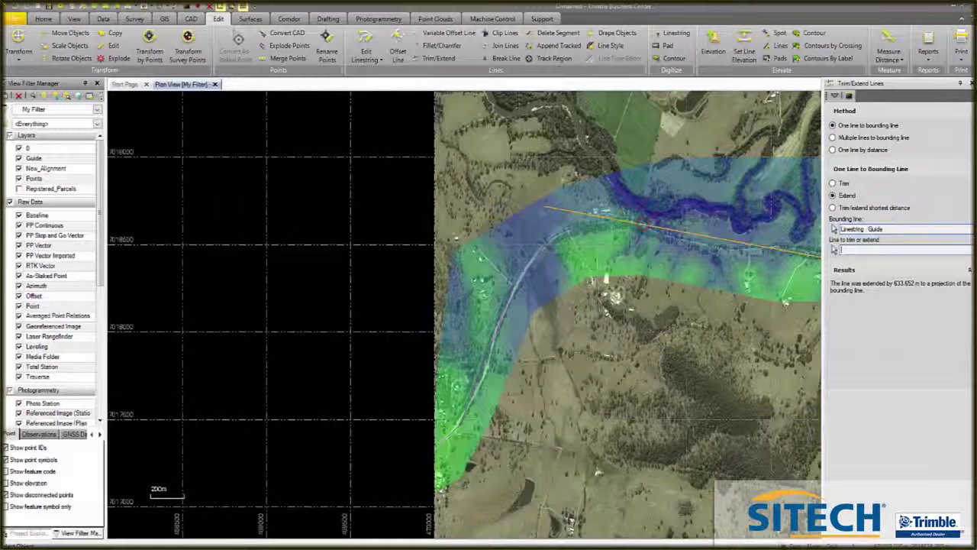
click(510, 298)
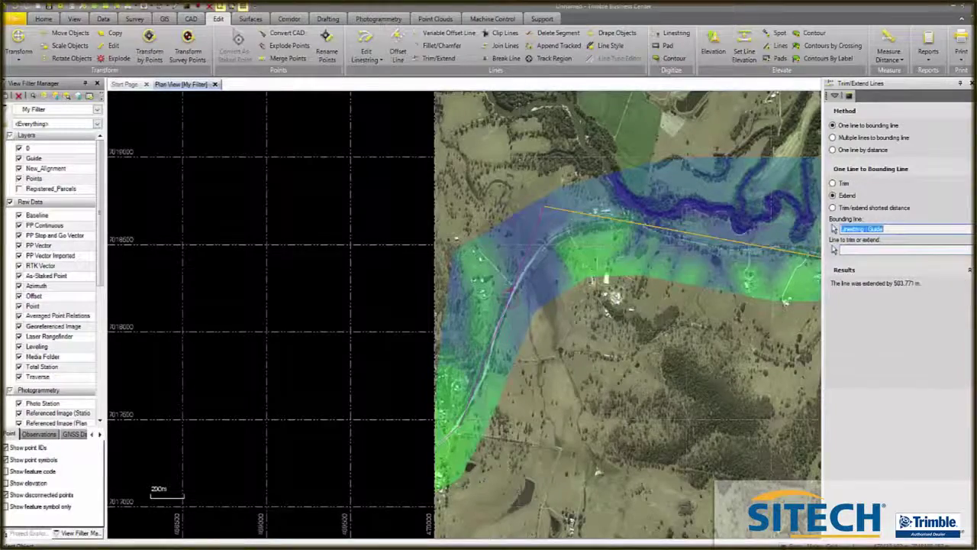
- Extend the long central guide eastward to meet the eastern guide, using the eastern guide as the bounding line
scroll(409, 290, down, 3)
scroll(510, 273, up, 3)
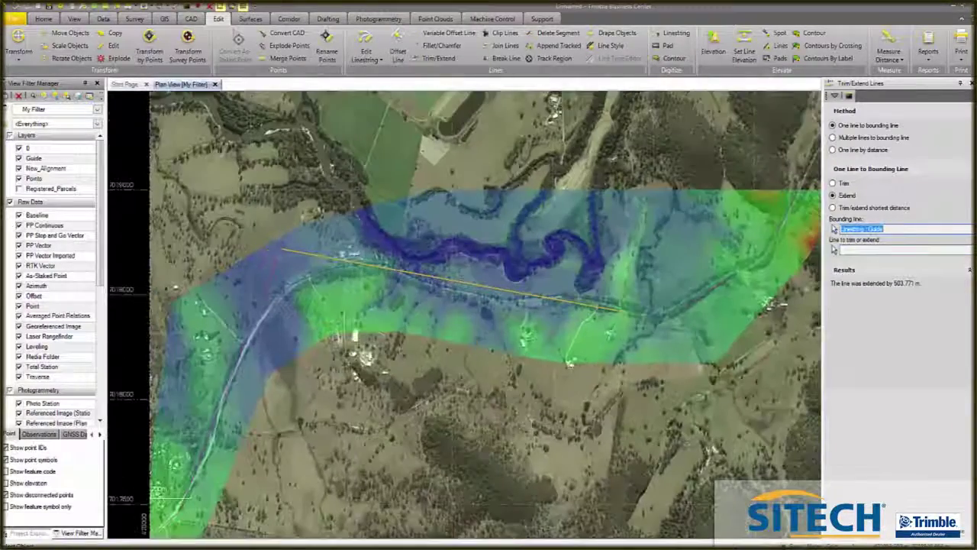
click(615, 308)
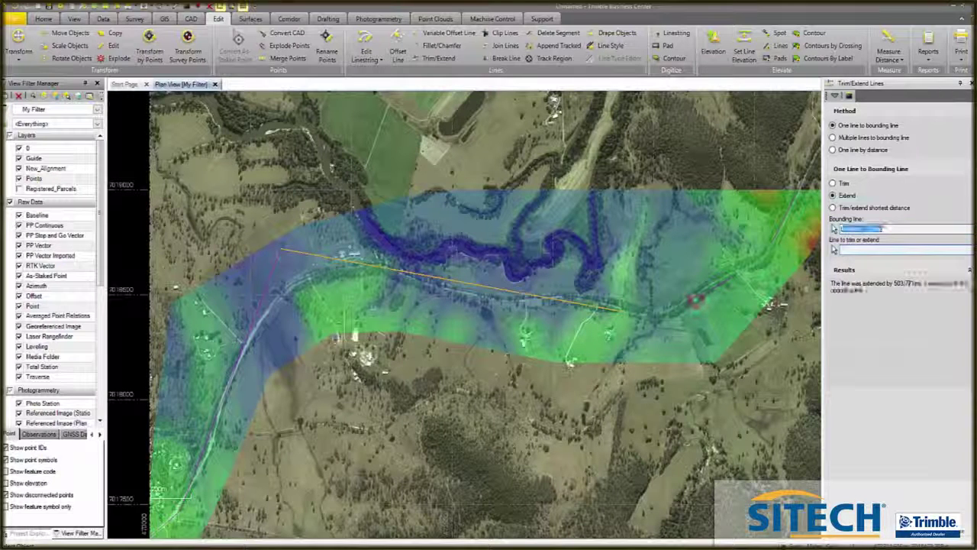
click(695, 300)
click(615, 309)
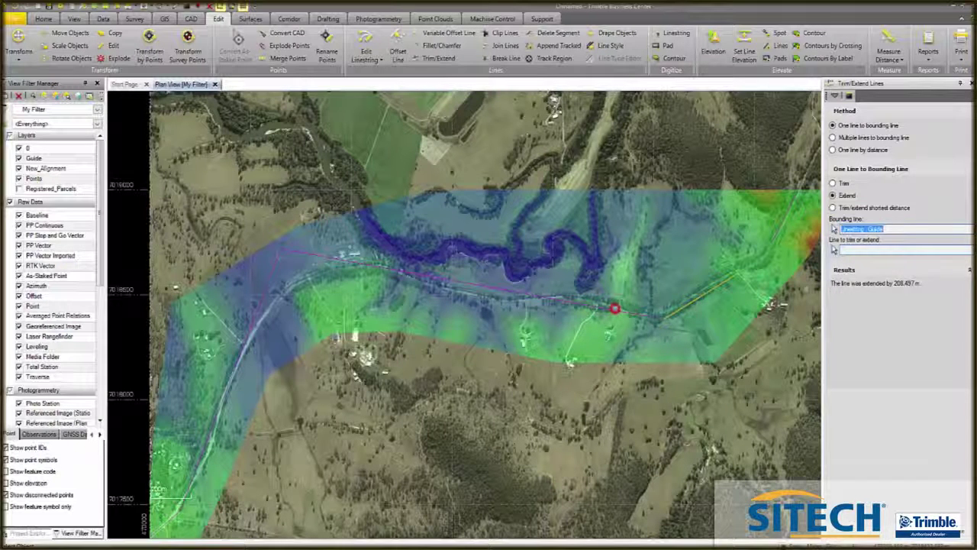
- Extend the northeastern guide and the neighbouring eastern guide to each other, each acting as the bounding line for the other
scroll(607, 356, down, 2)
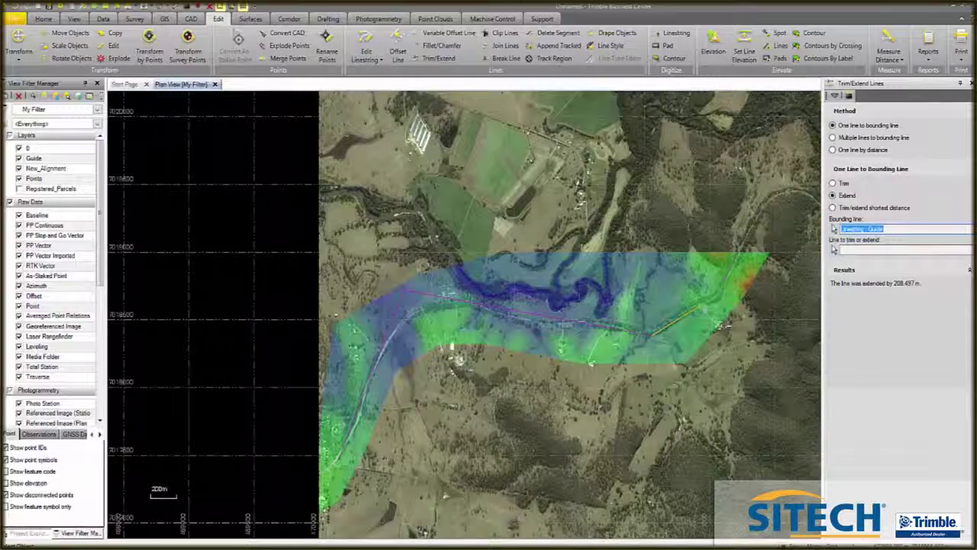
click(725, 272)
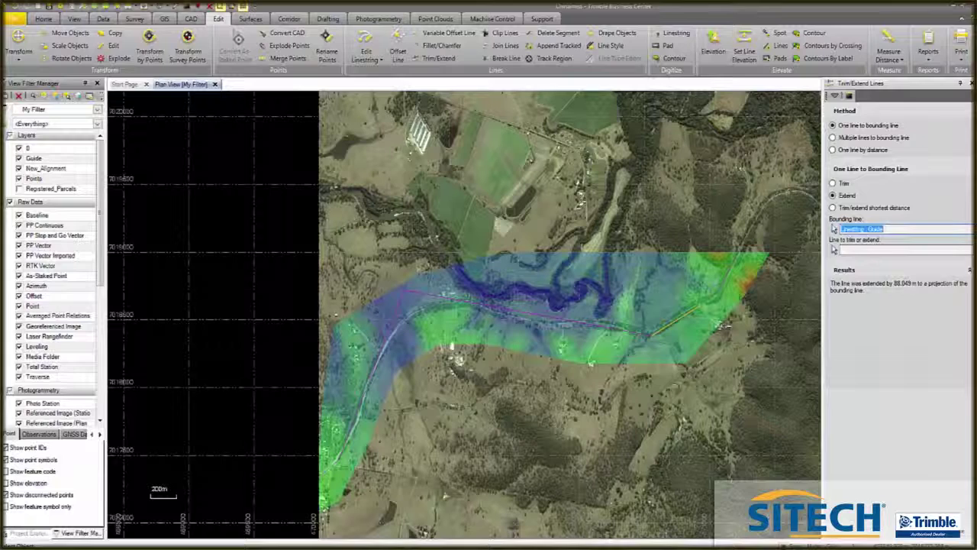
click(691, 309)
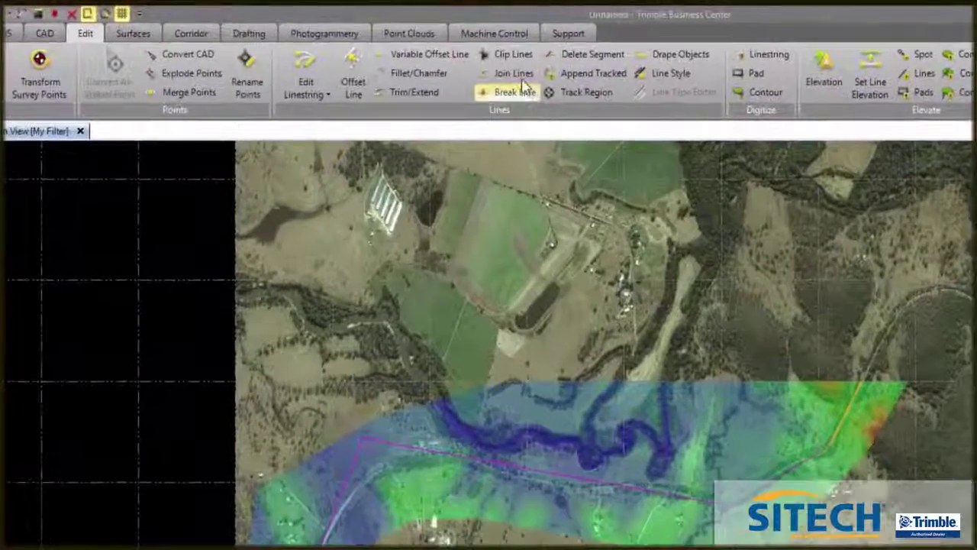
- Join the extended guide linestrings into one continuous line with Join Lines, using the northeastern guide as the base line
click(508, 70)
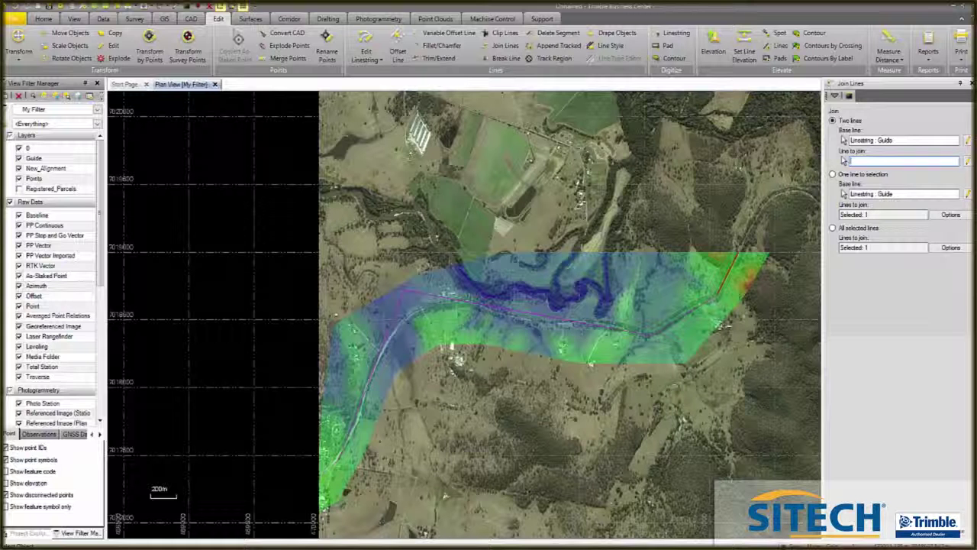
click(707, 301)
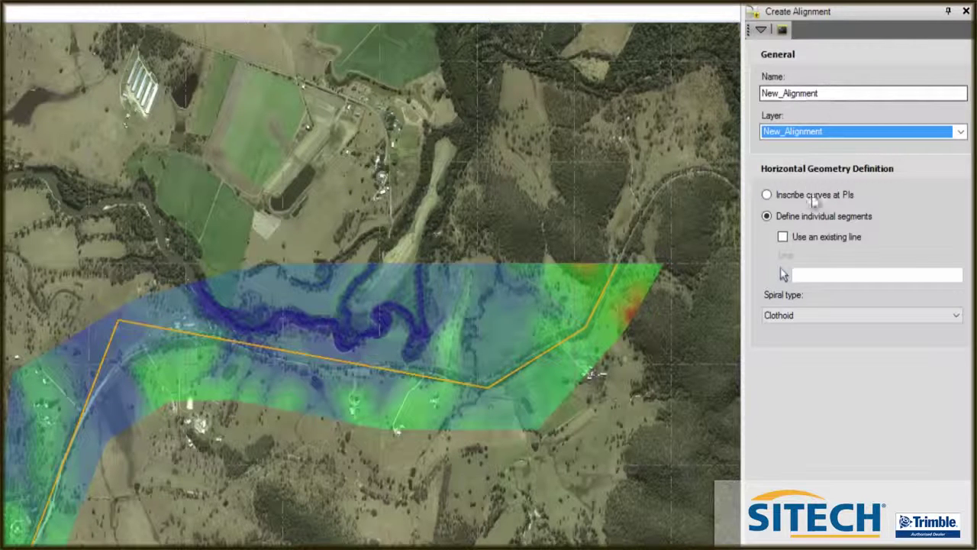
- Create the alignment New_Alignment on the New_Alignment layer with curves inscribed at PIs, starting it at the guide's northeastern end
click(767, 195)
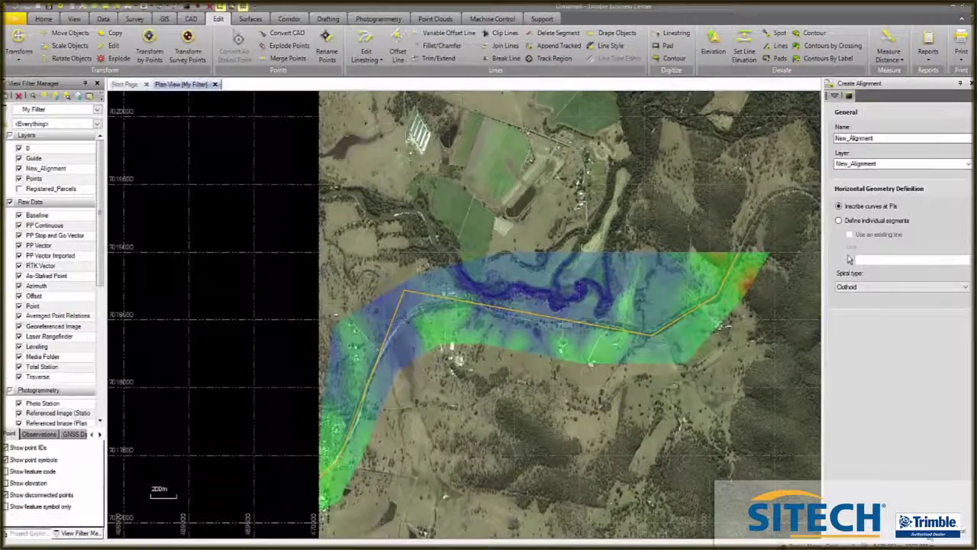
click(929, 537)
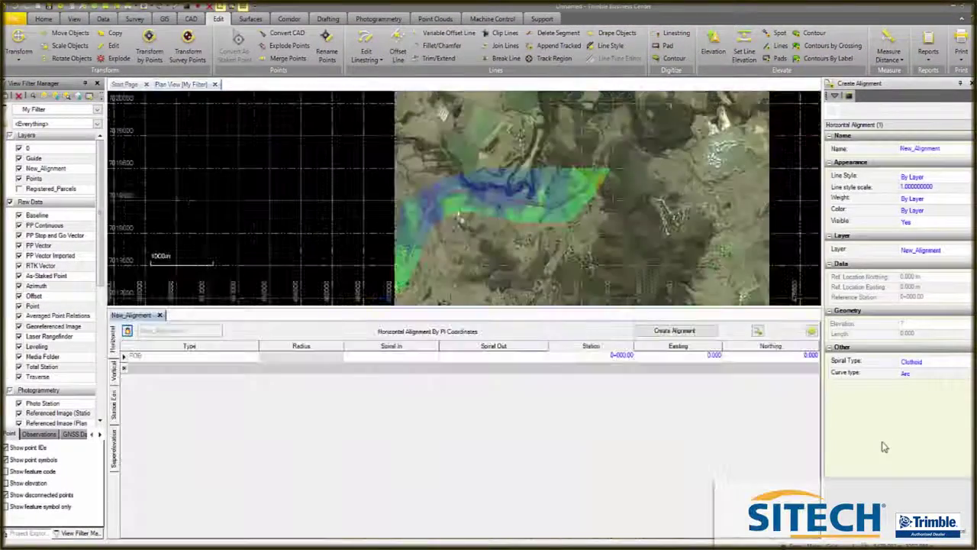
click(681, 356)
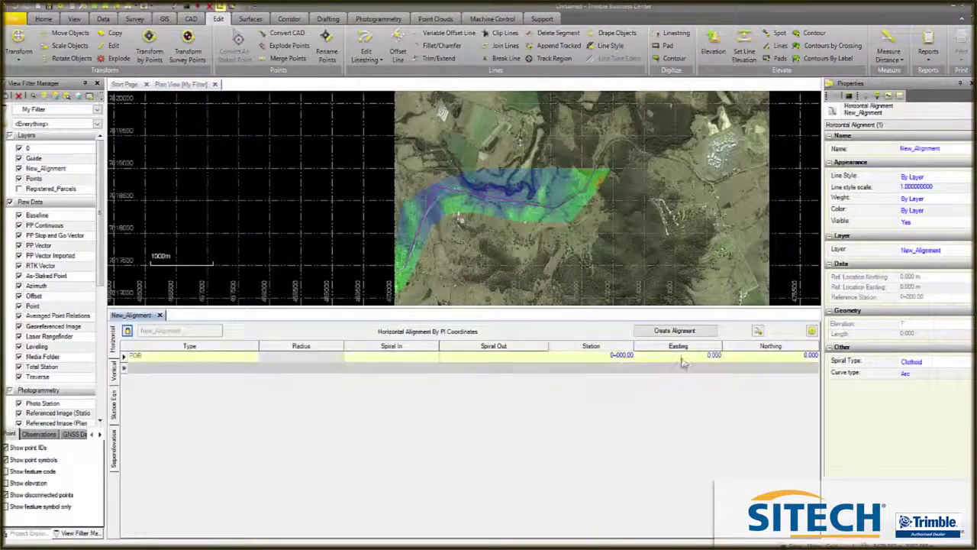
click(685, 355)
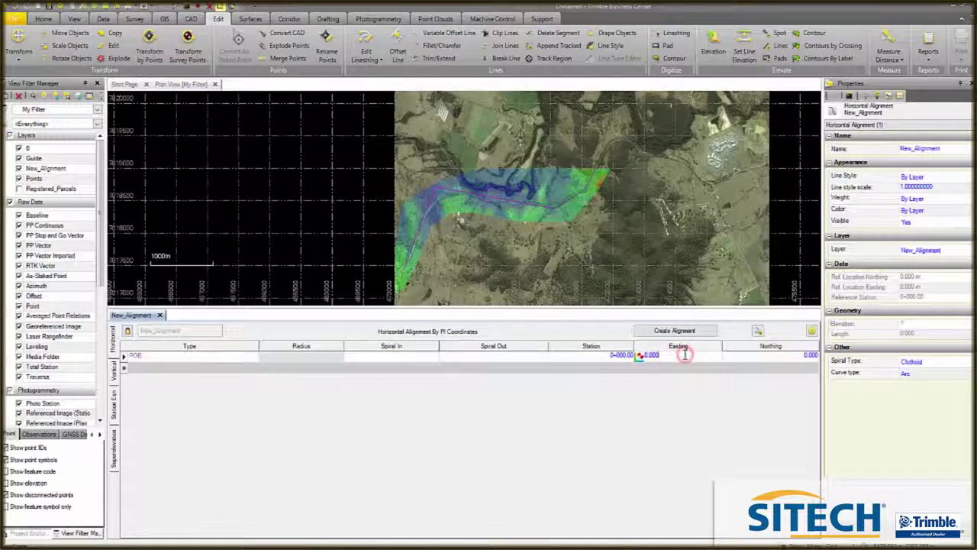
scroll(564, 284, up, 4)
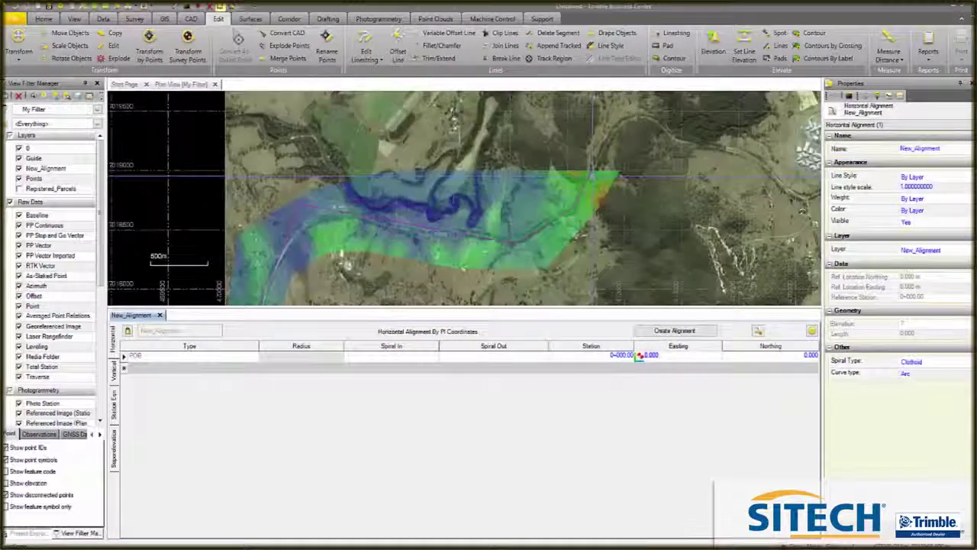
click(591, 165)
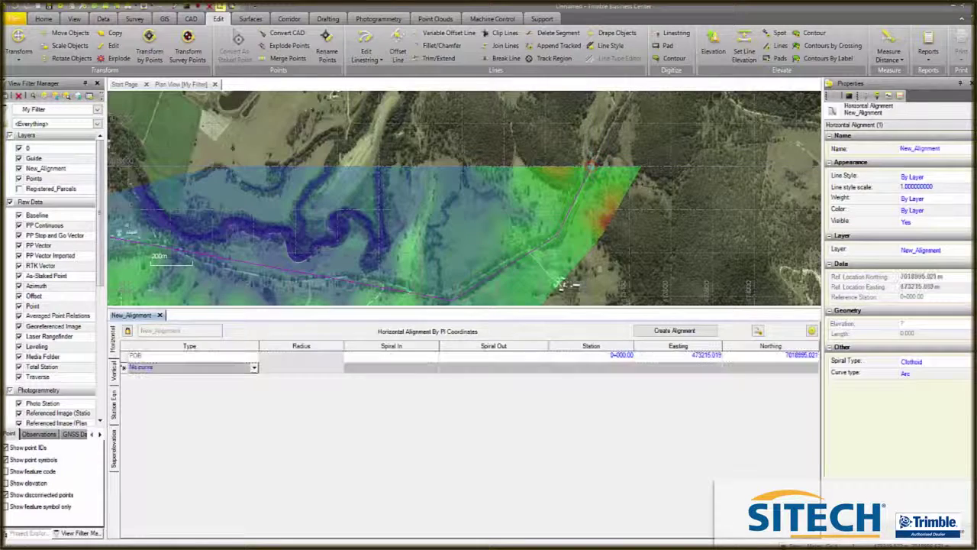
- Add five No curve PIs to the alignment at successive guide vertices, from the northeastern bend to the southwestern end
key(Tab)
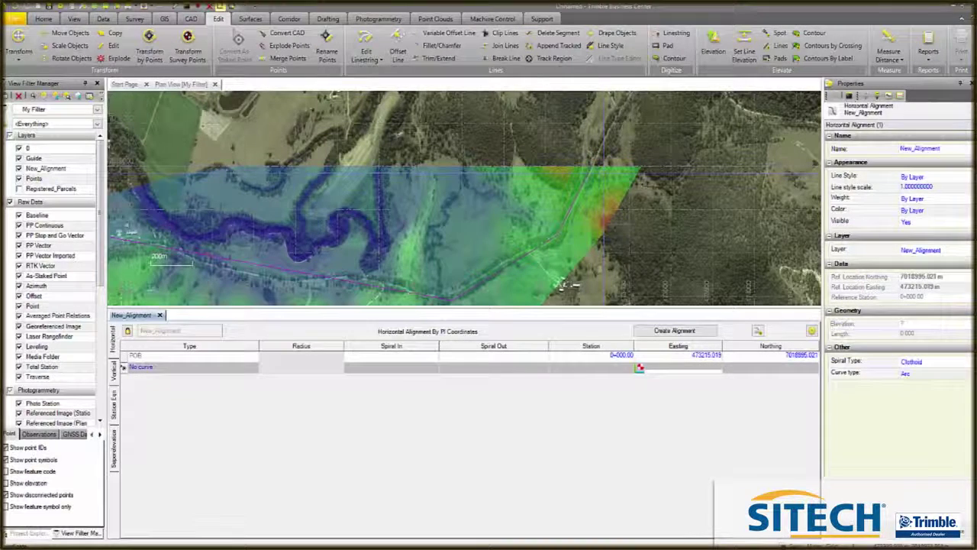
click(557, 234)
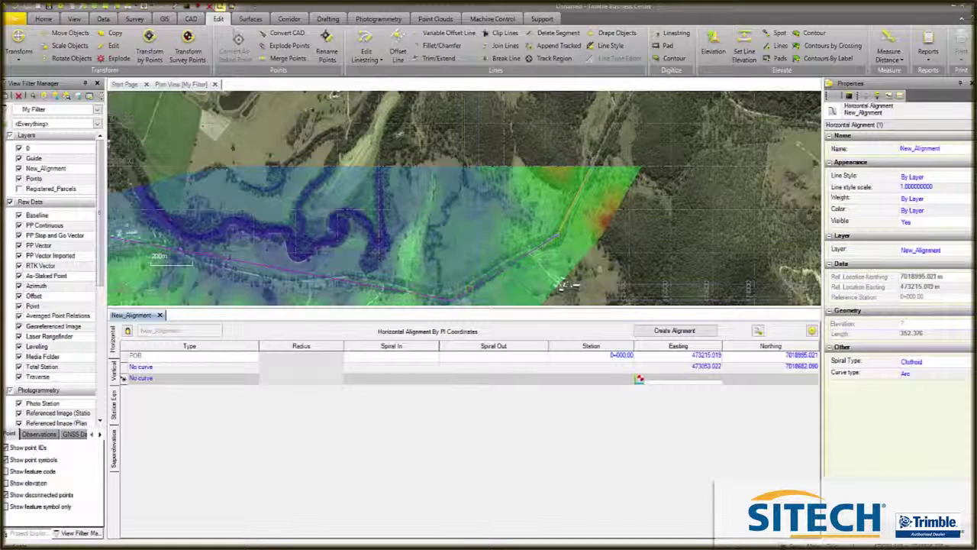
click(563, 285)
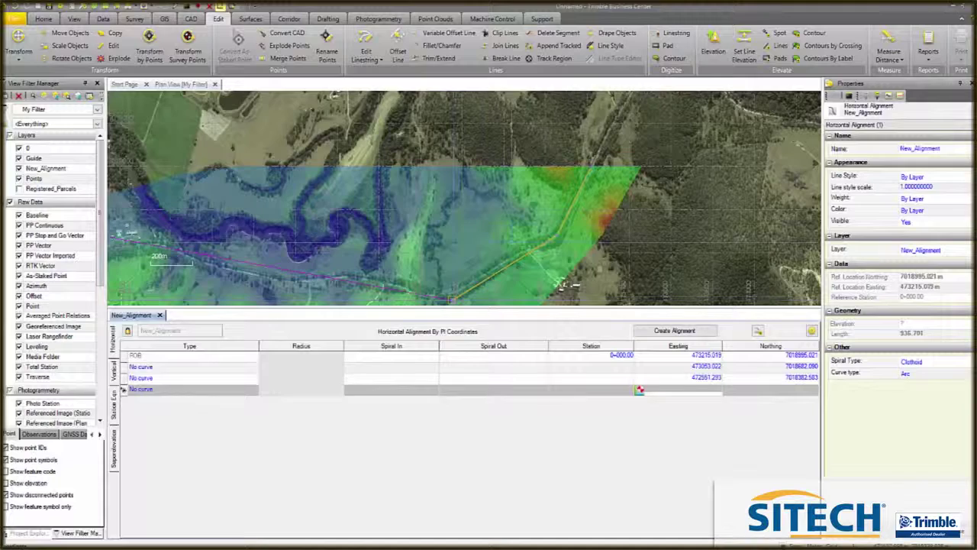
scroll(640, 190, down, 3)
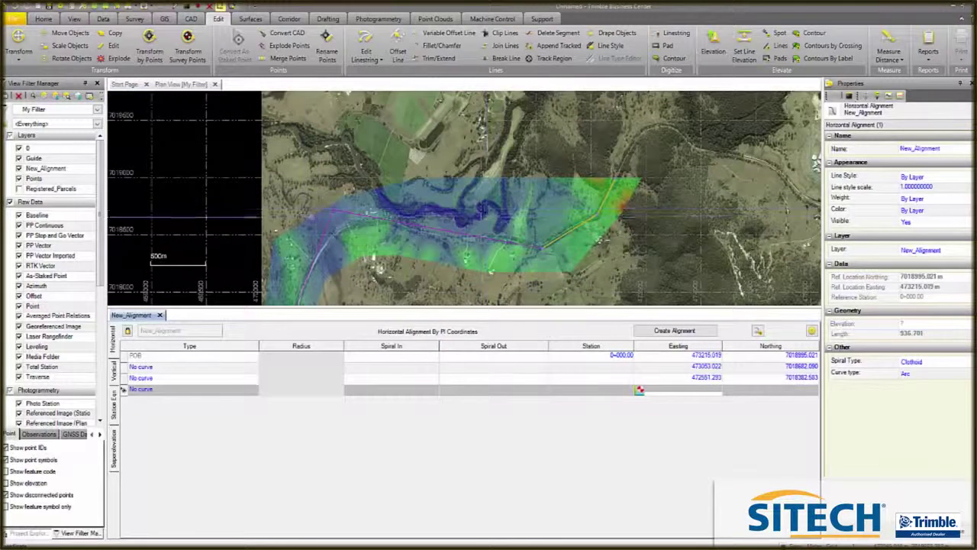
click(334, 210)
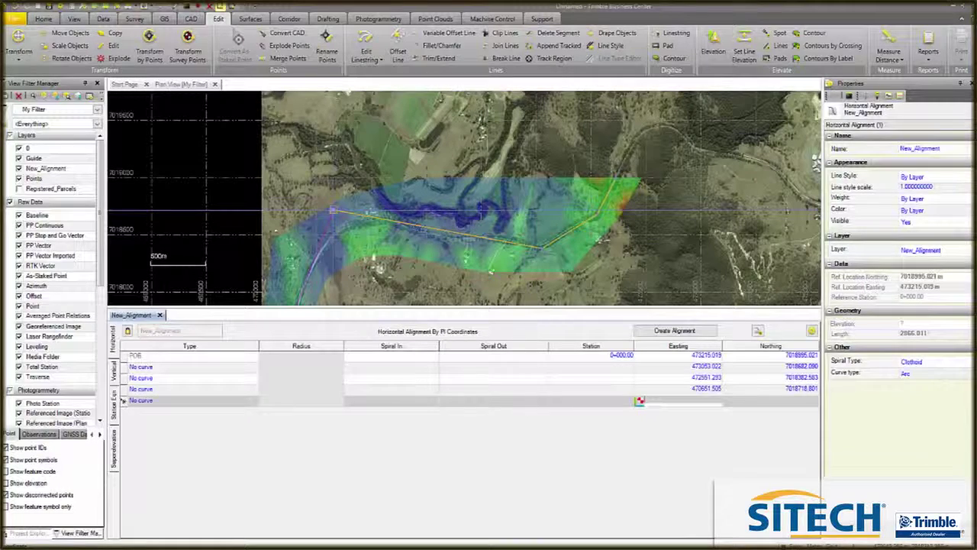
scroll(443, 162, down, 2)
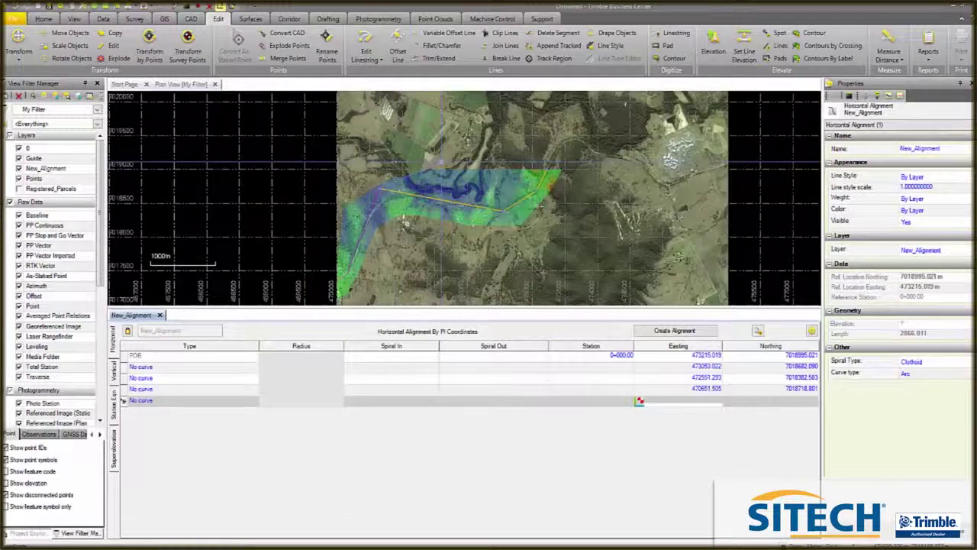
scroll(374, 266, up, 3)
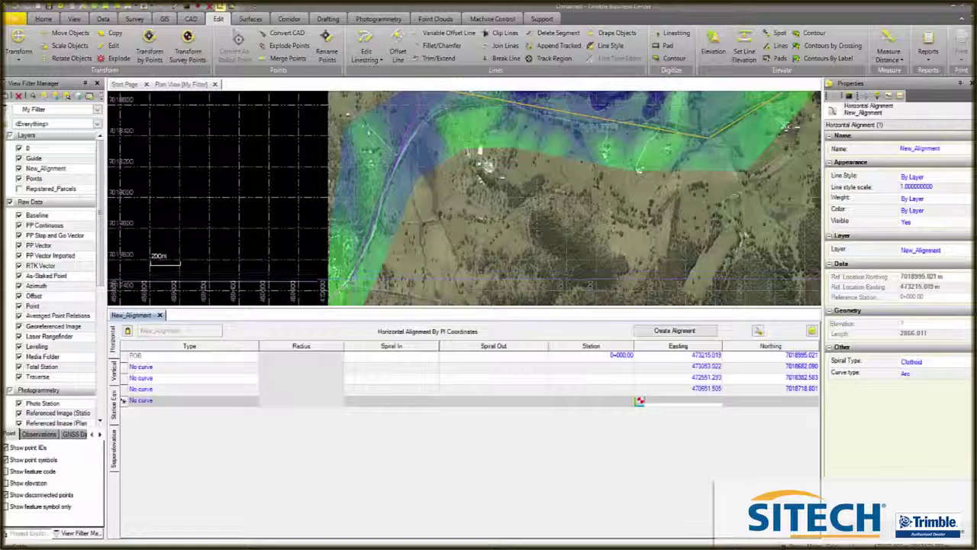
click(351, 278)
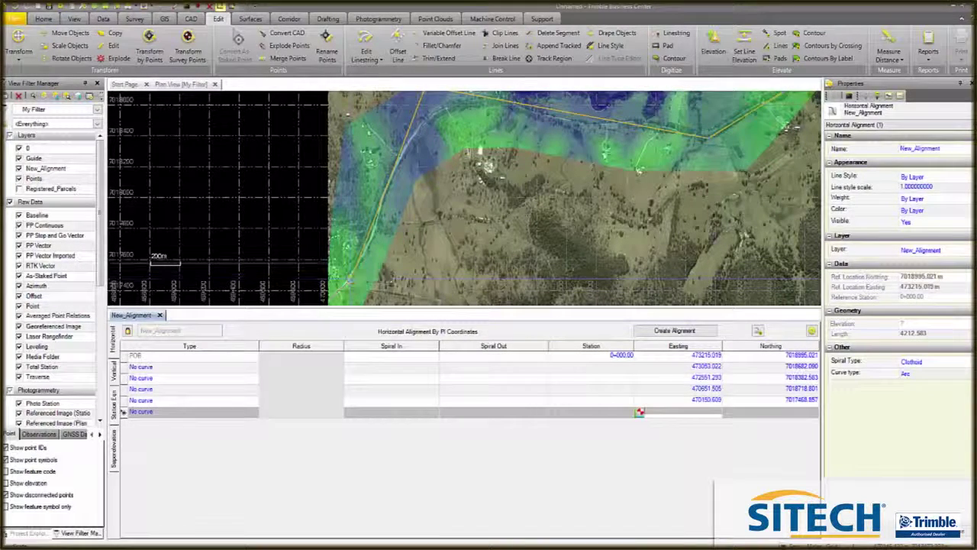
scroll(418, 240, down, 2)
scroll(378, 260, up, 2)
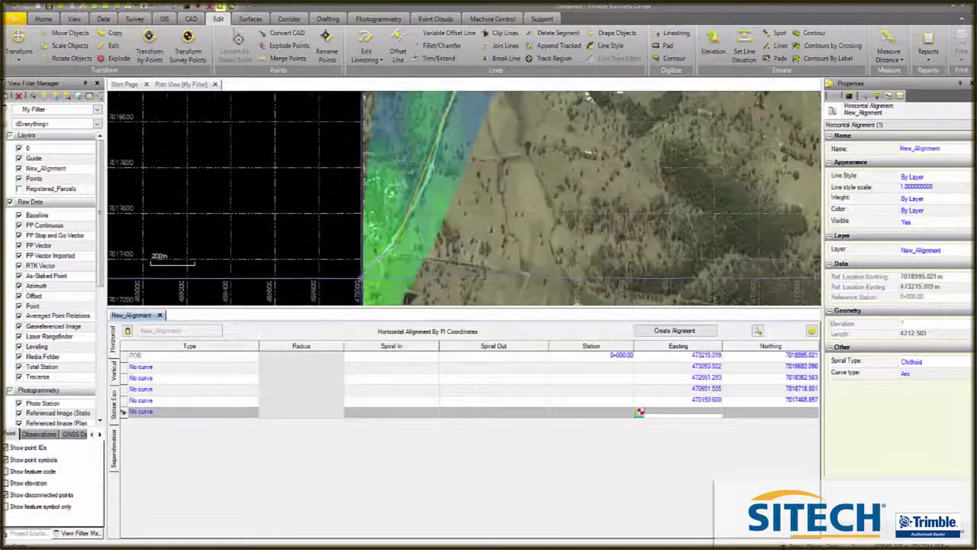
click(364, 271)
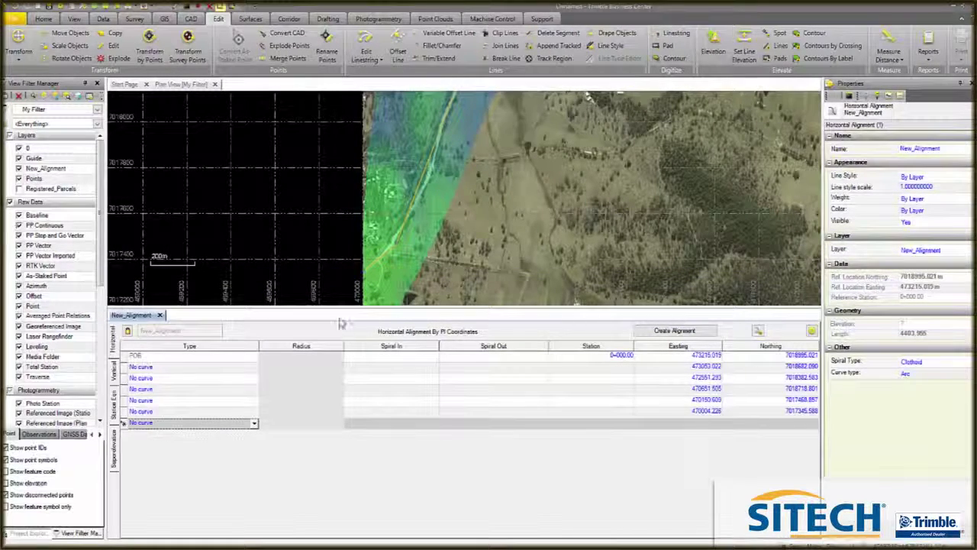
- Make the first PI after the POB a Spiral curve with radius 500 and spiral in and spiral out of 70
scroll(300, 250, down, 4)
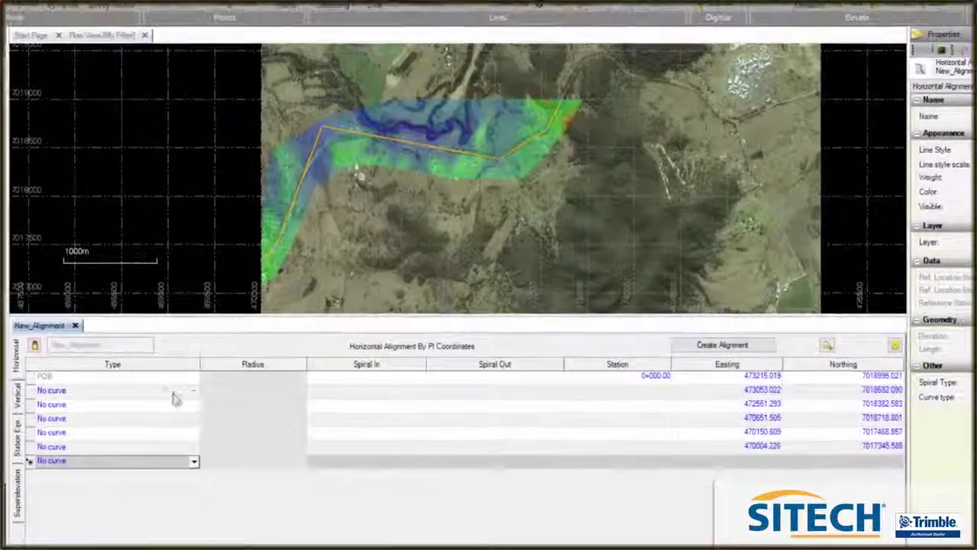
click(216, 381)
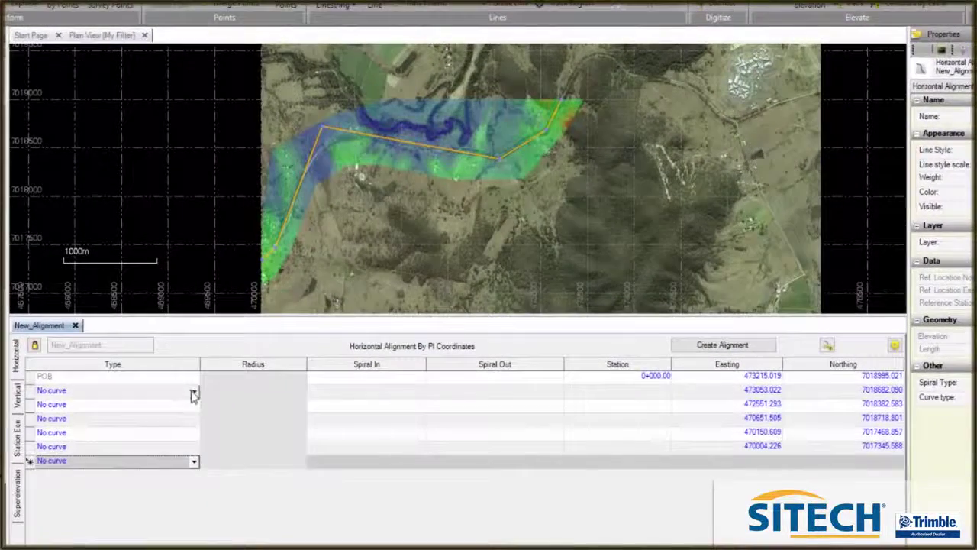
click(217, 380)
click(185, 422)
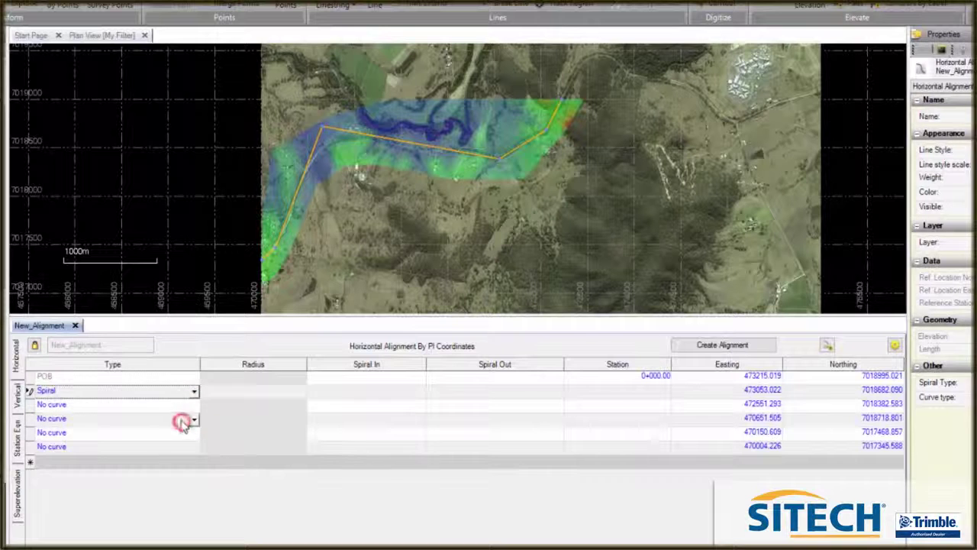
click(286, 389)
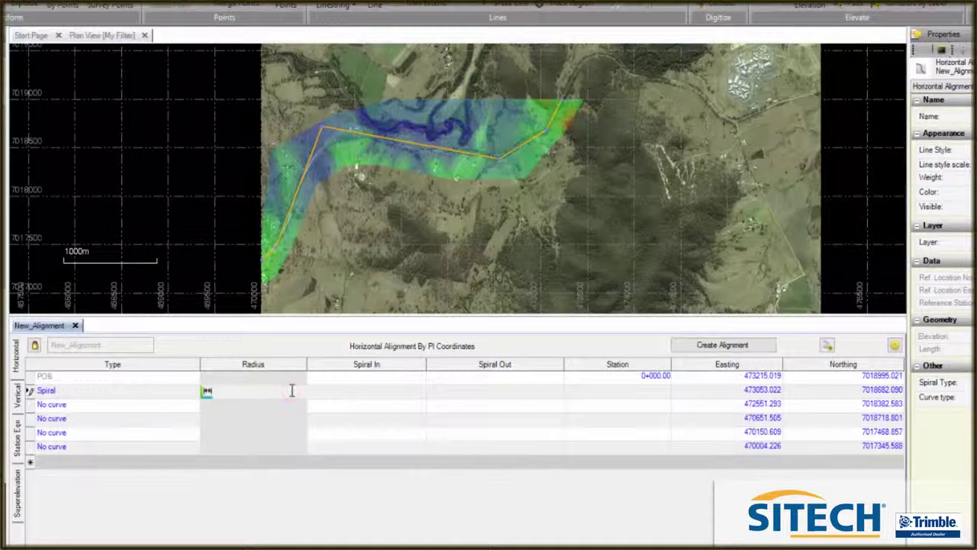
text(500)
click(377, 396)
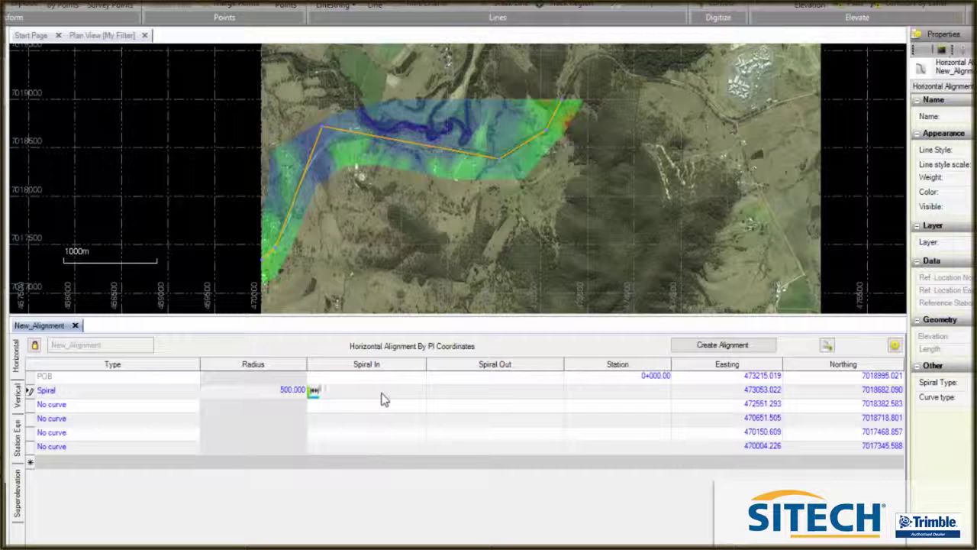
click(470, 391)
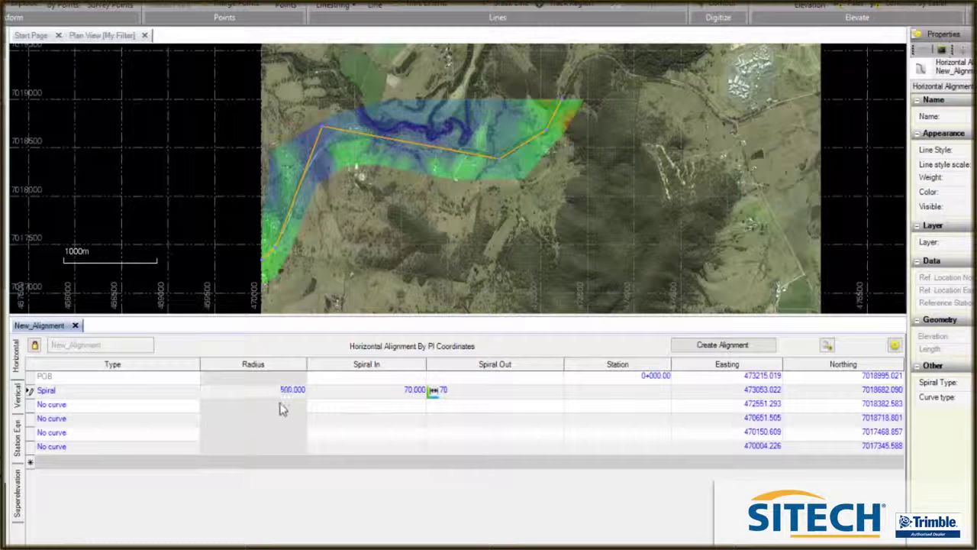
text(70)
click(281, 406)
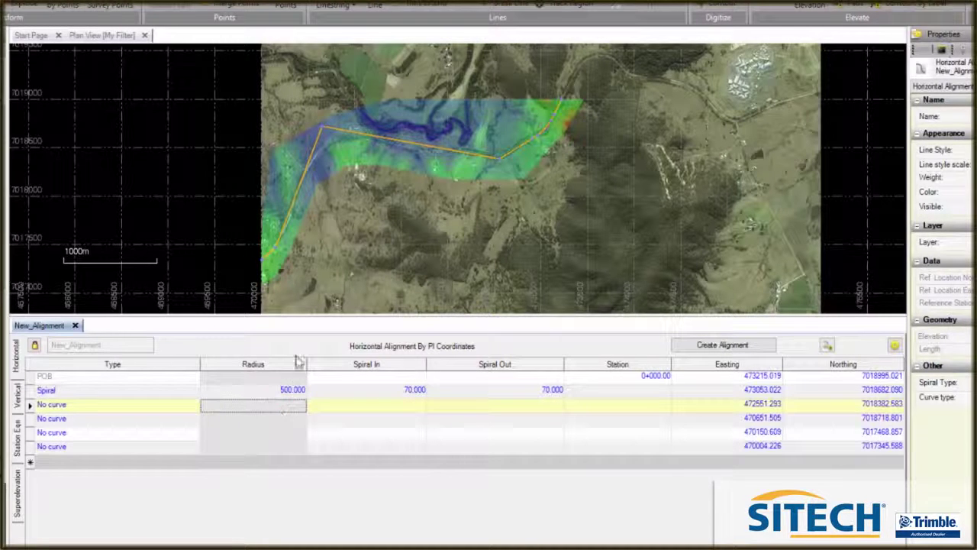
- Change the second PI from No curve to Spiral, with radius 500 and 70 for both spiral in and spiral out
click(197, 407)
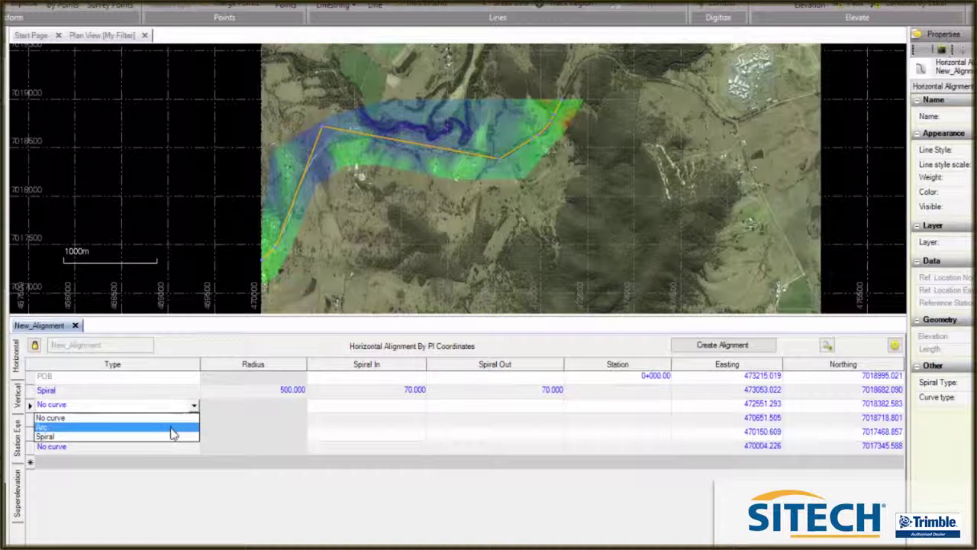
click(171, 435)
click(292, 402)
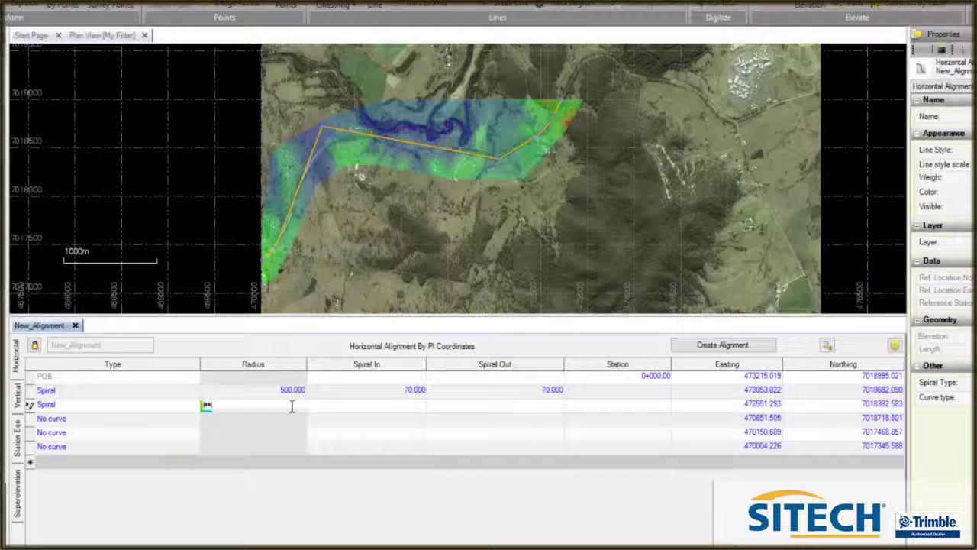
click(414, 410)
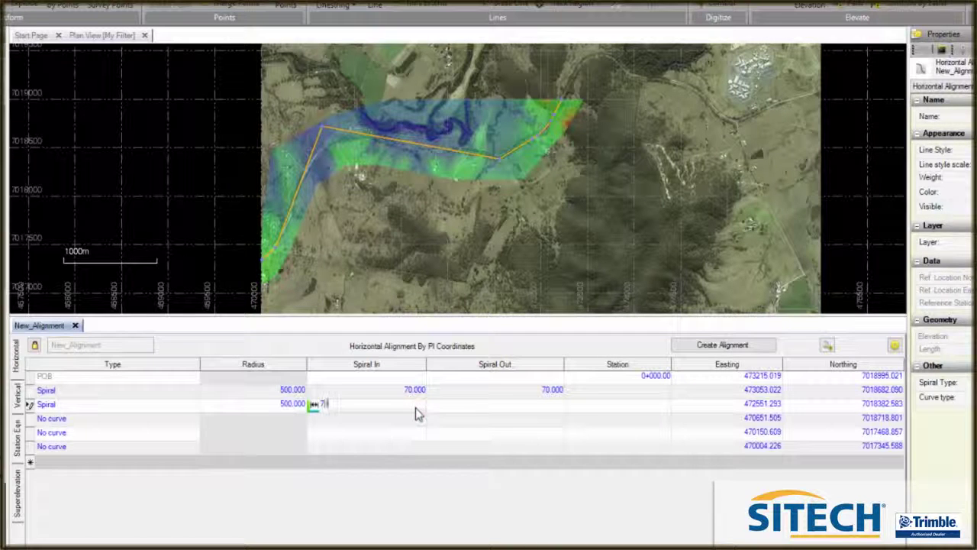
text(70)
click(497, 405)
text(7)
key(Tab)
key(Tab)
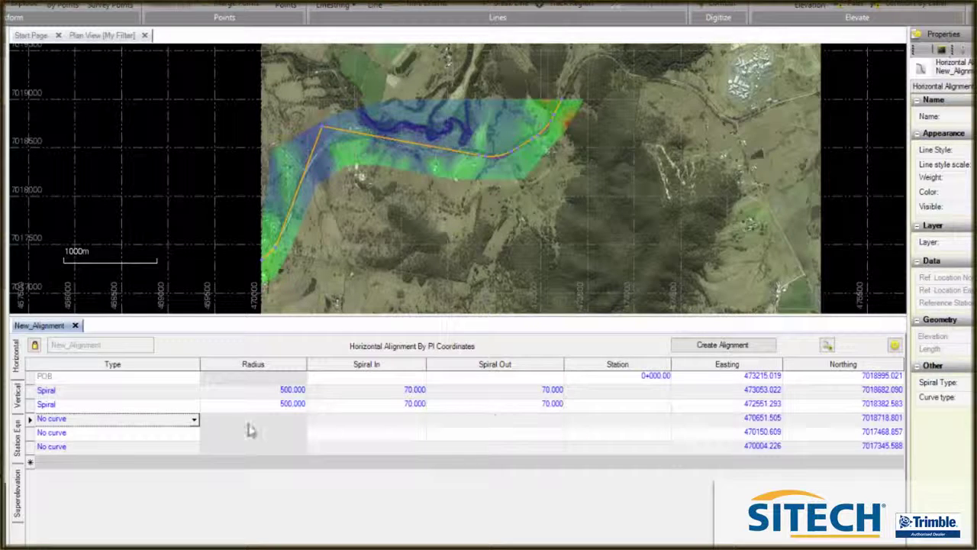
- Set the third PI, at the large northwestern bend, to Spiral with radius 700 and spirals in and out of 150
click(195, 419)
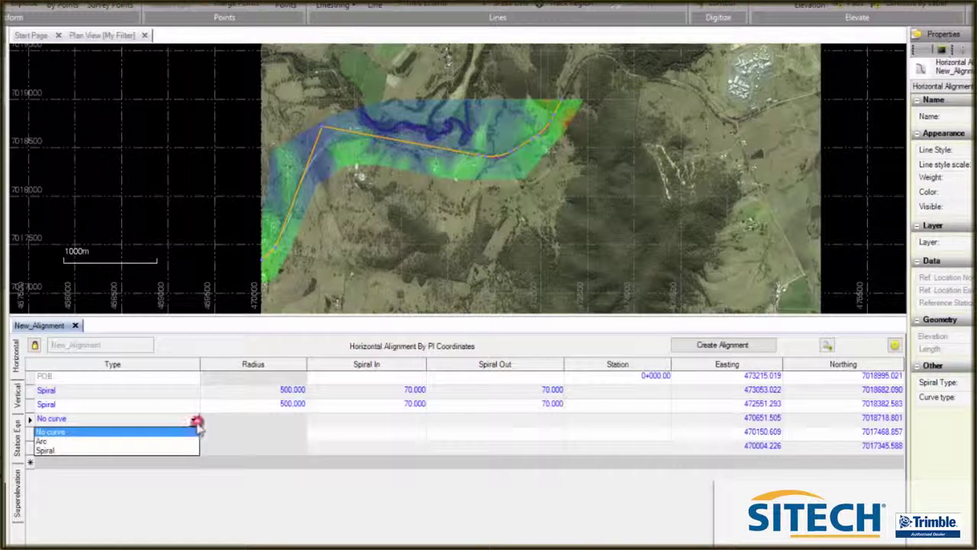
click(161, 451)
click(276, 416)
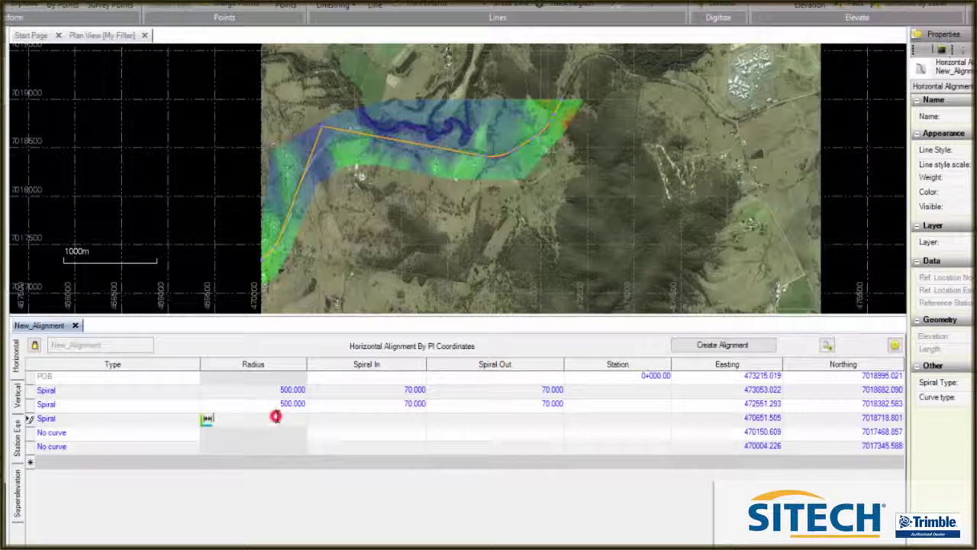
text(700)
click(394, 422)
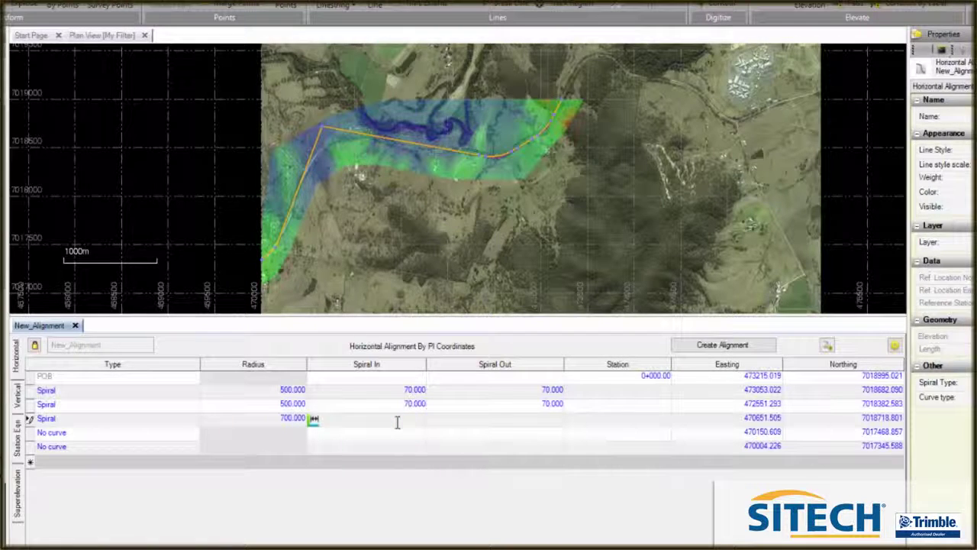
text(150)
click(530, 422)
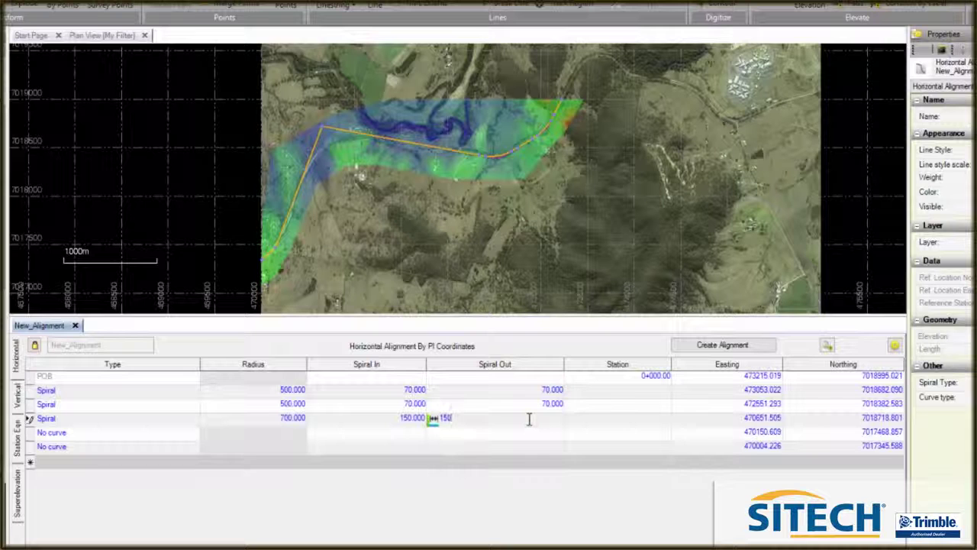
text(150)
key(Tab)
key(Tab)
key(Tab)
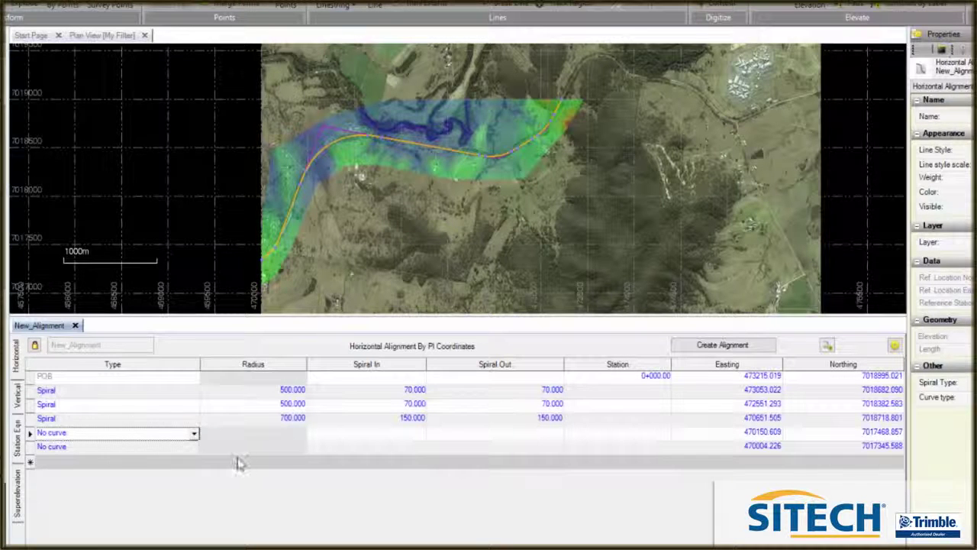
- Set the fourth PI, near the southwestern end, to Spiral with radius 500, spiral in 70 and spiral out 70
click(194, 433)
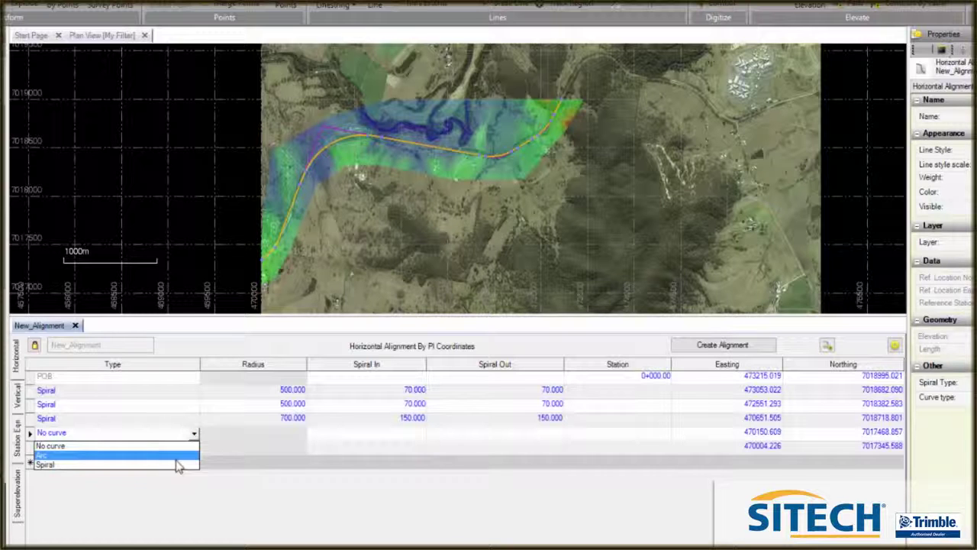
click(175, 464)
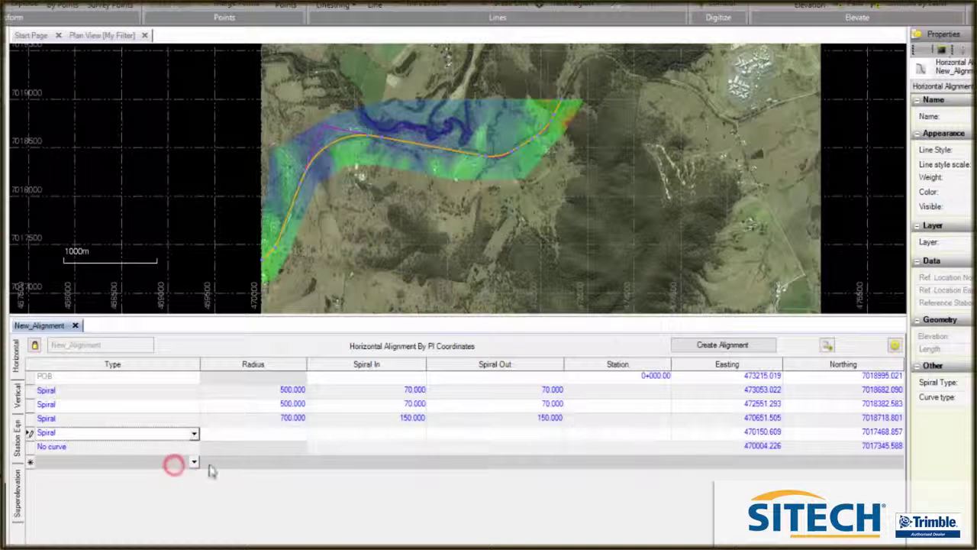
click(278, 434)
text(500)
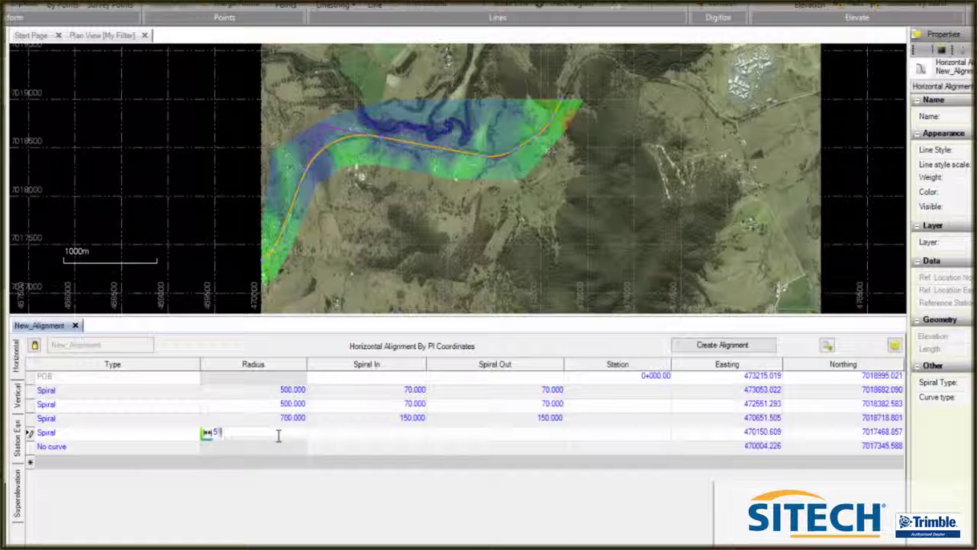
click(416, 436)
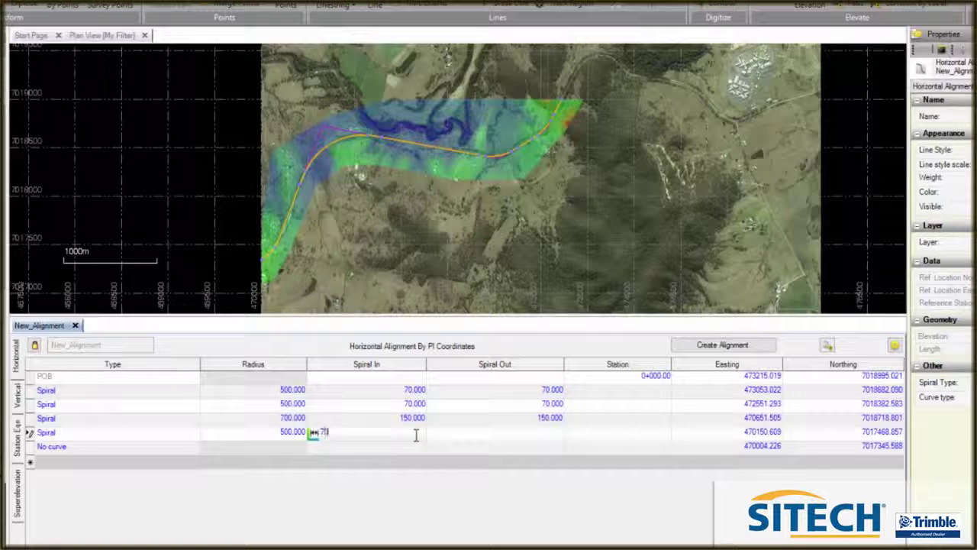
click(529, 433)
text(70)
click(683, 434)
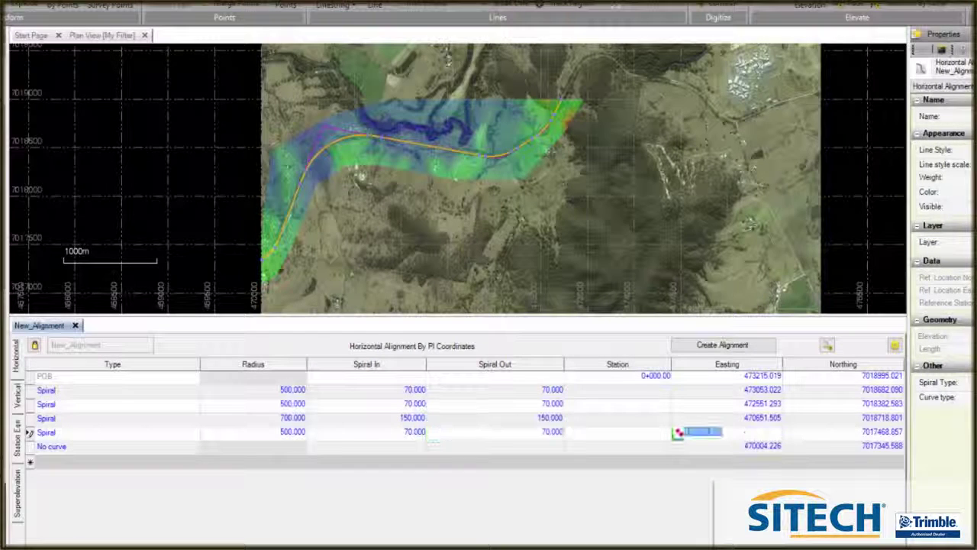
click(790, 432)
key(Tab)
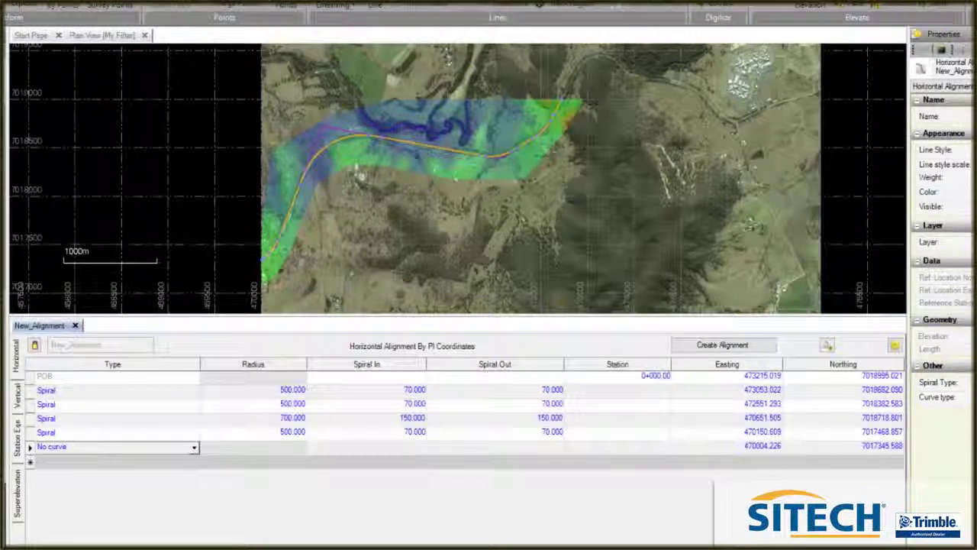
- Compare the curves with the existing road in the imagery and reduce the third PI's radius to 650
scroll(564, 127, up, 6)
scroll(222, 267, up, 2)
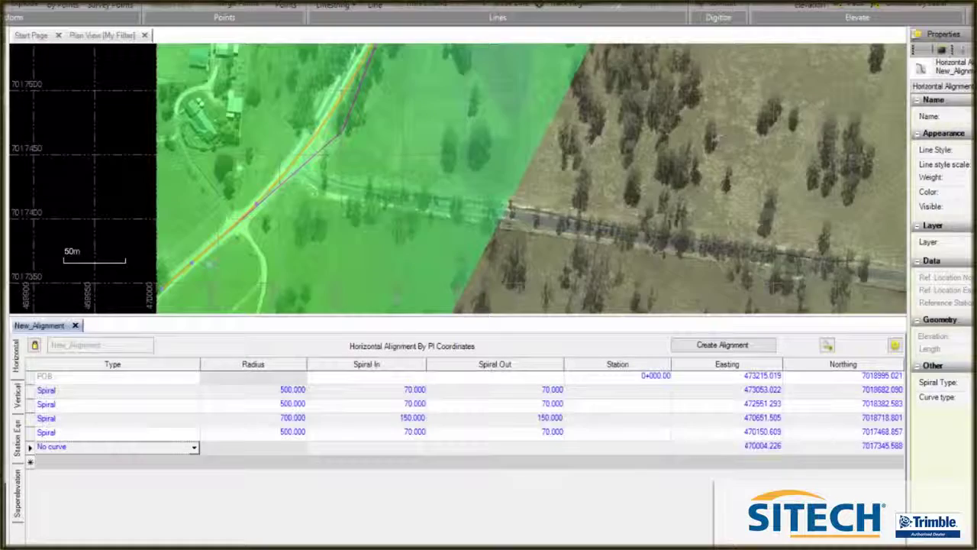
scroll(225, 268, down, 1)
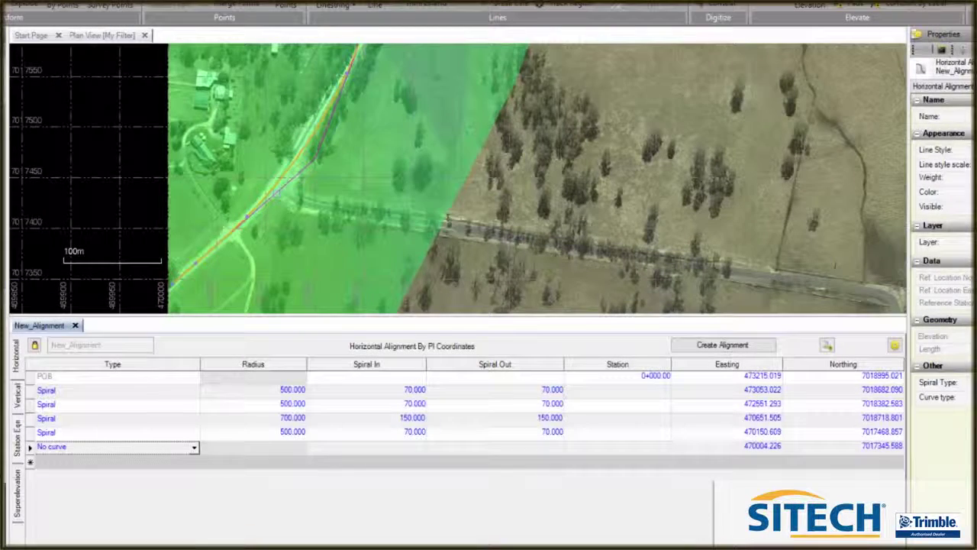
scroll(458, 179, down, 5)
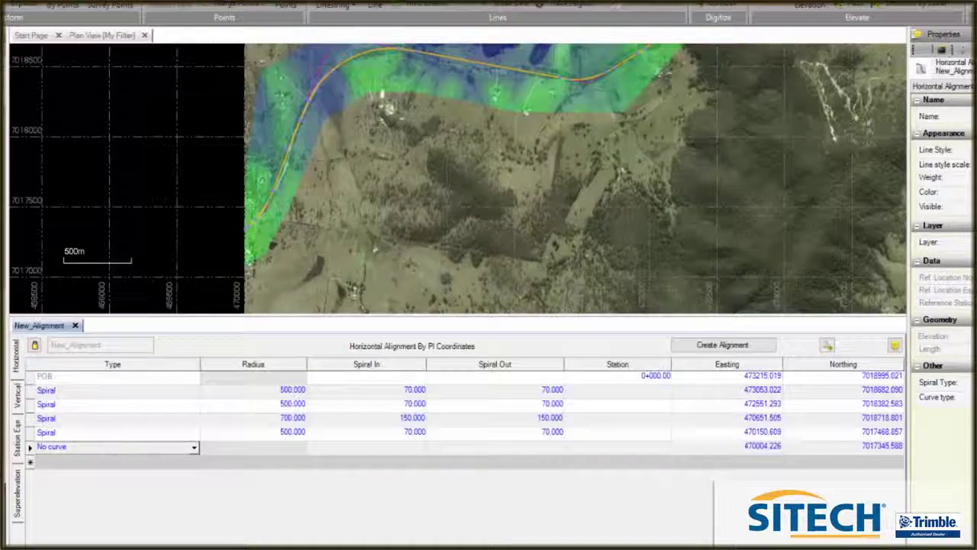
scroll(457, 179, up, 3)
scroll(458, 179, up, 2)
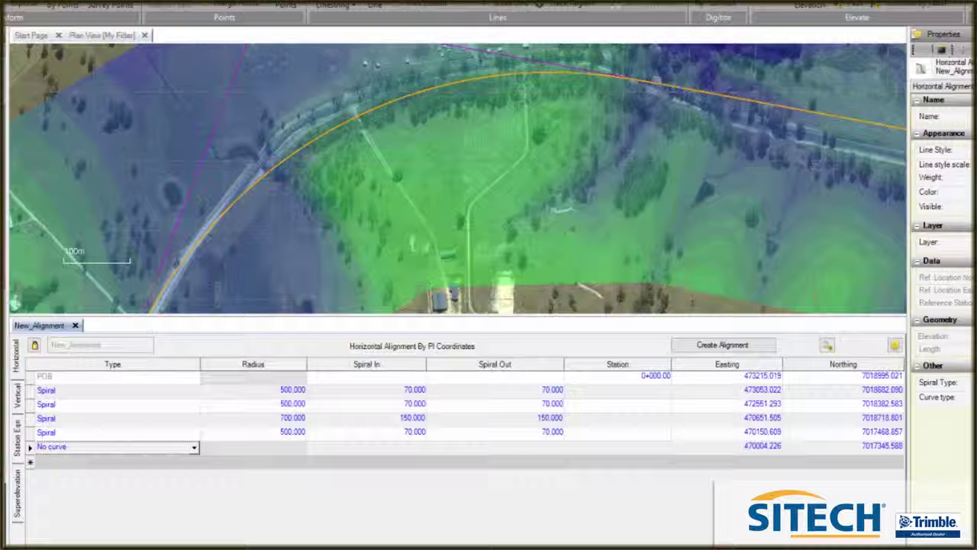
click(284, 417)
double_click(223, 418)
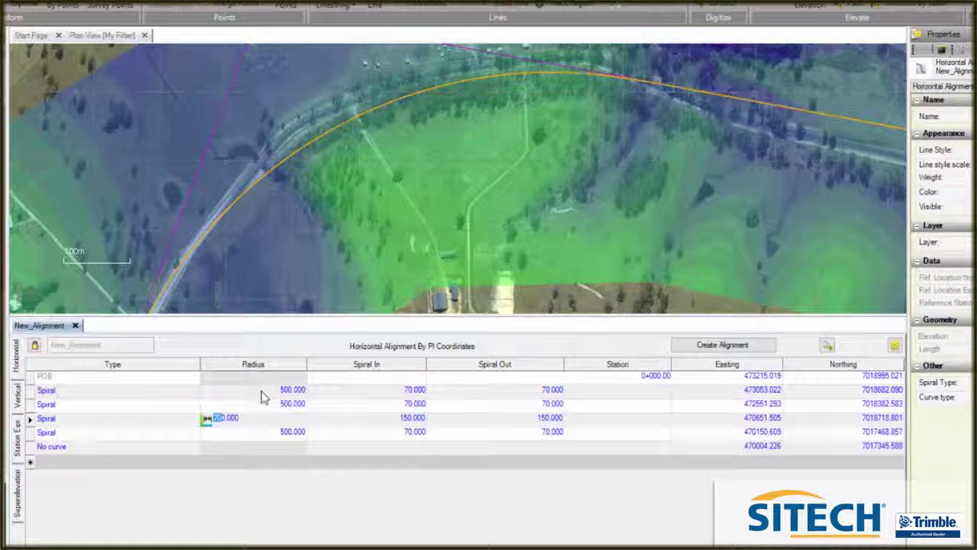
text(650)
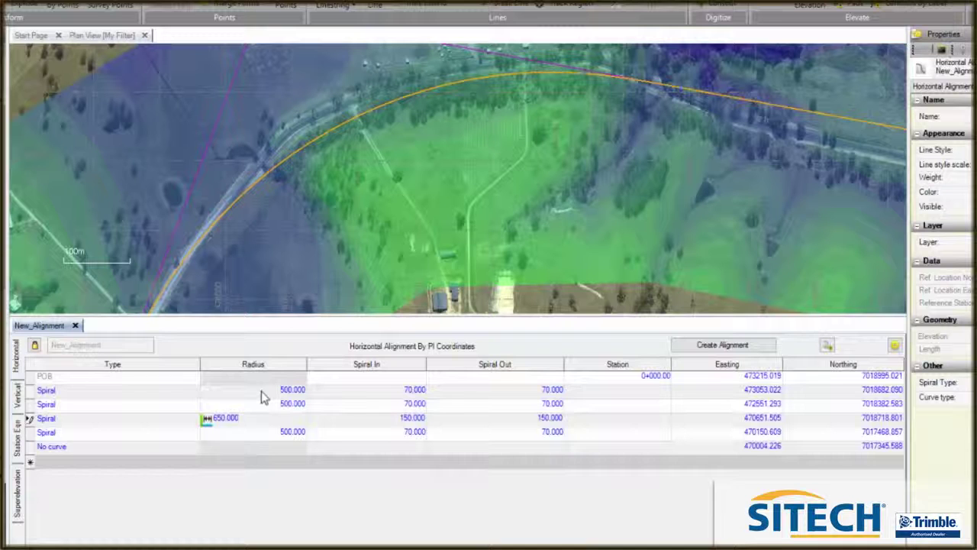
key(Tab)
key(Tab)
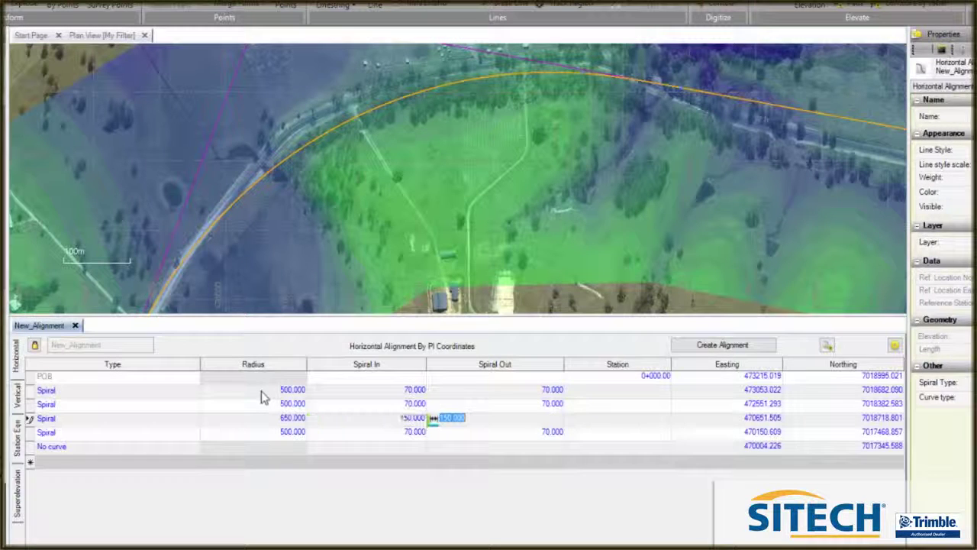
key(Tab)
key(Tab)
key(Tab)
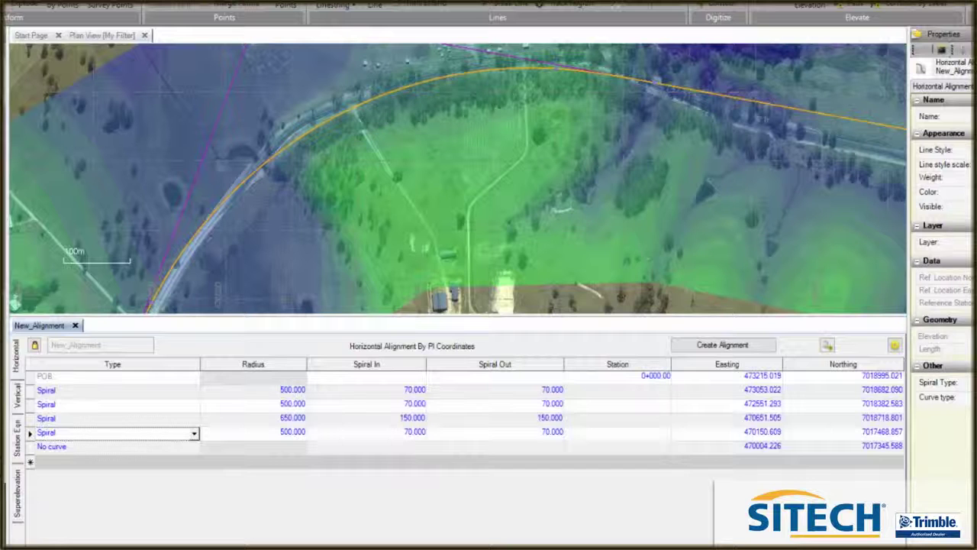
scroll(195, 215, down, 2)
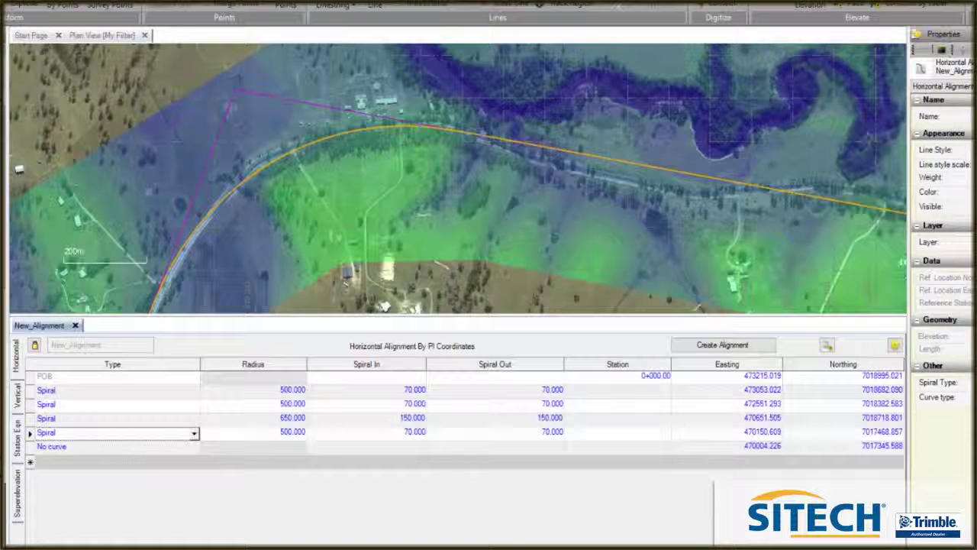